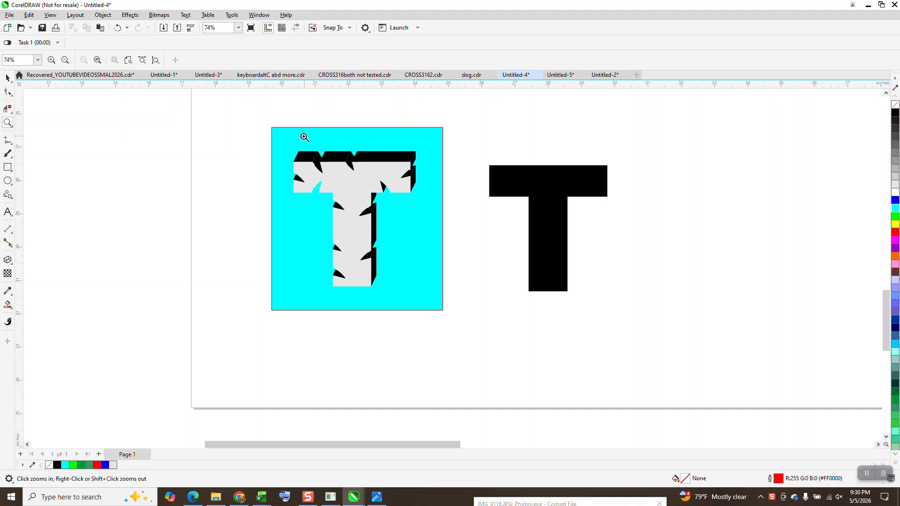
# - Give the solid black T no fill and a black hairline outline, and convert it to curves
pyautogui.scroll(-1, 344, 226)
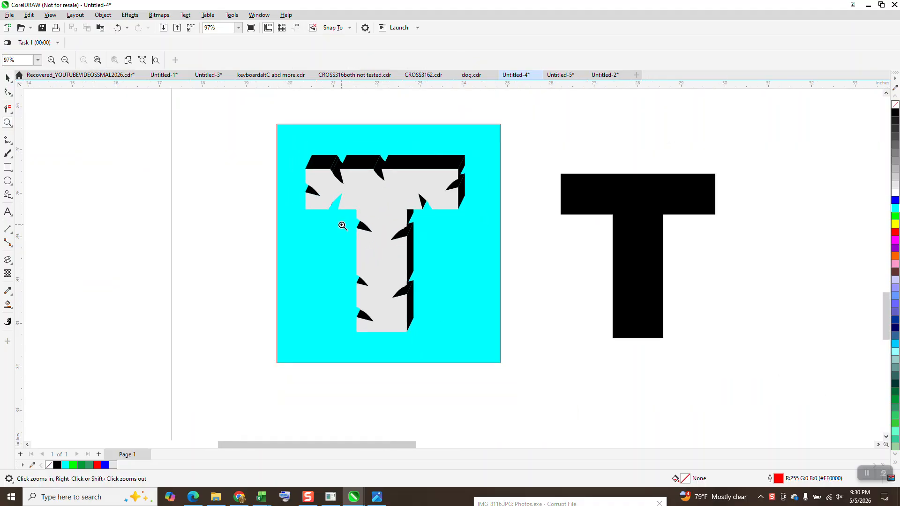
pyautogui.scroll(-1, 341, 226)
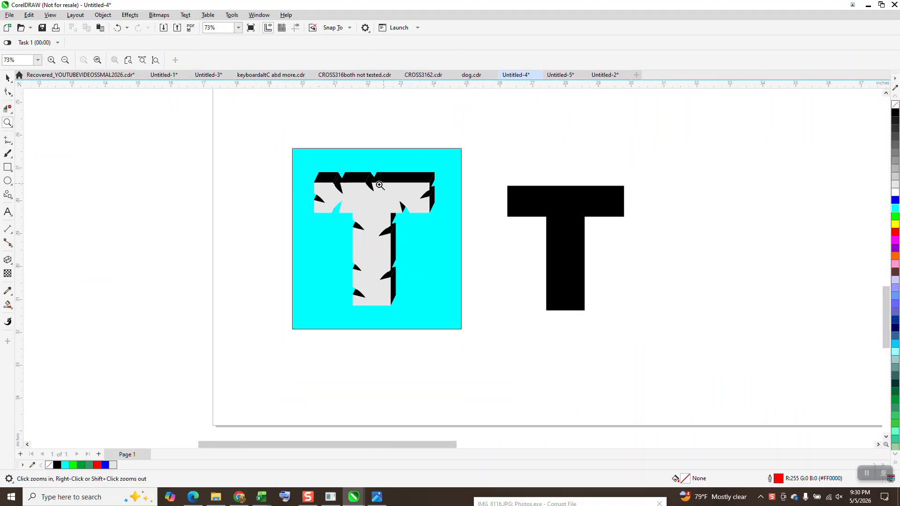
pyautogui.click(7, 79)
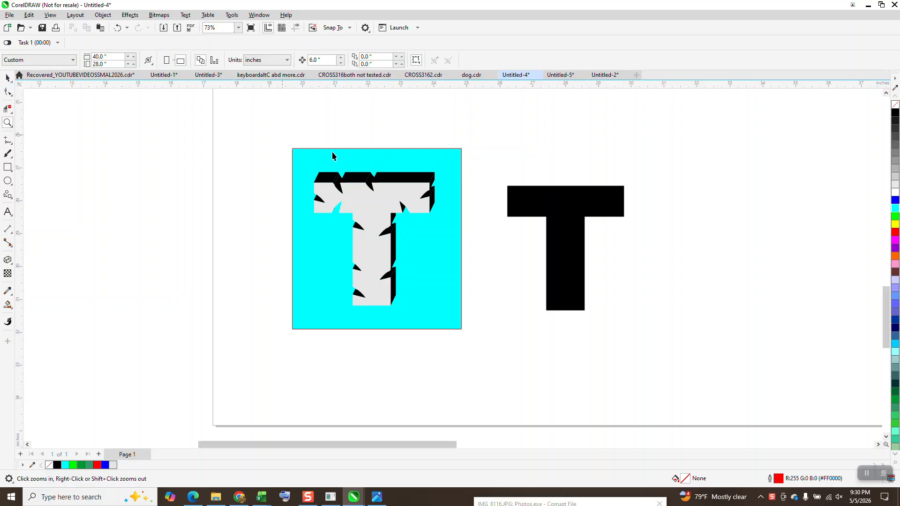
pyautogui.click(547, 198)
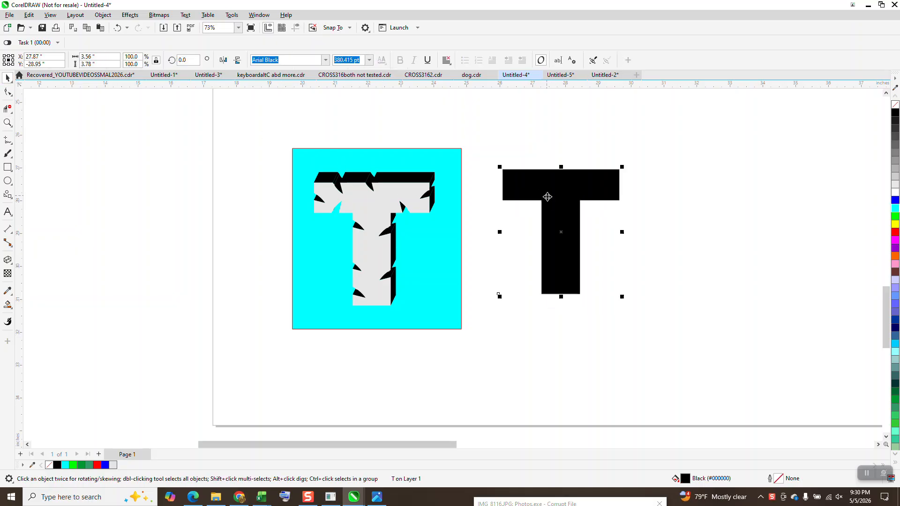
pyautogui.click(896, 104)
pyautogui.rightClick(895, 113)
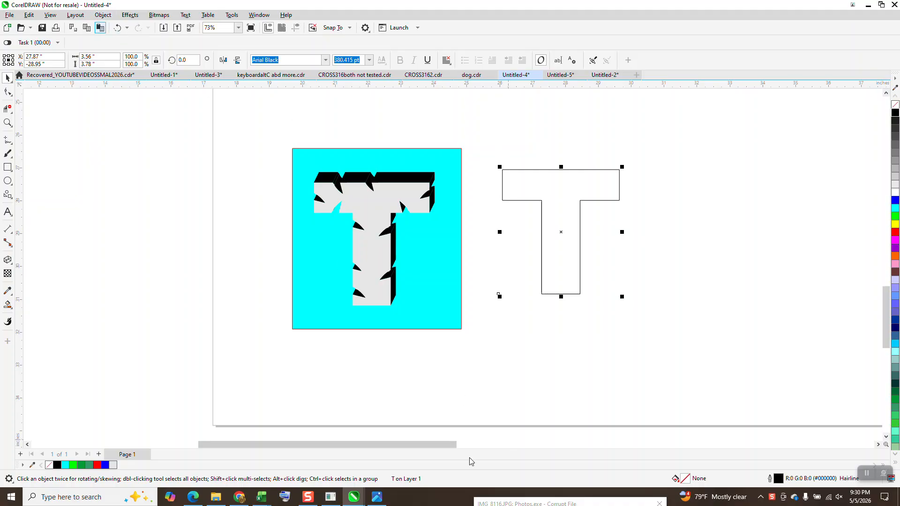
pyautogui.click(102, 14)
pyautogui.click(141, 256)
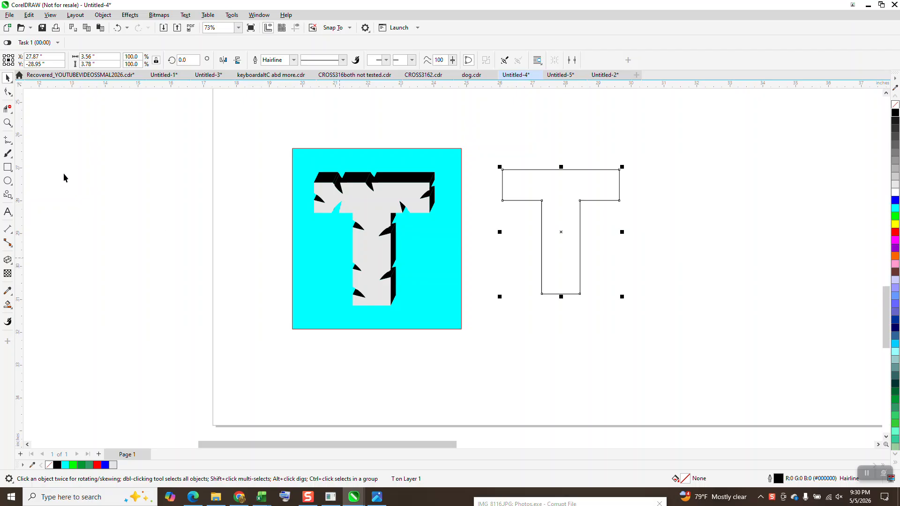
# - Draw short slanted 2-point lines across the T's edges, spread around its crossbar and stem
pyautogui.click(8, 123)
pyautogui.moveTo(469, 155); pyautogui.dragTo(689, 341)
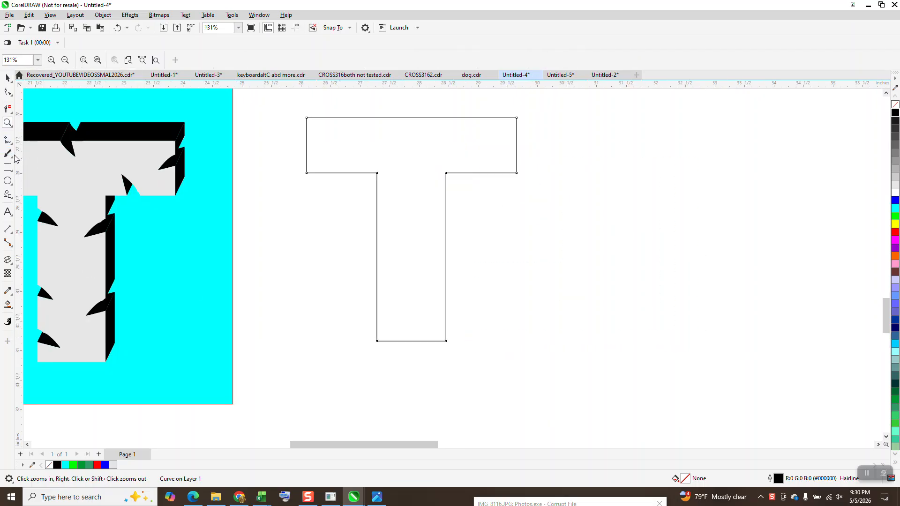
pyautogui.click(10, 141)
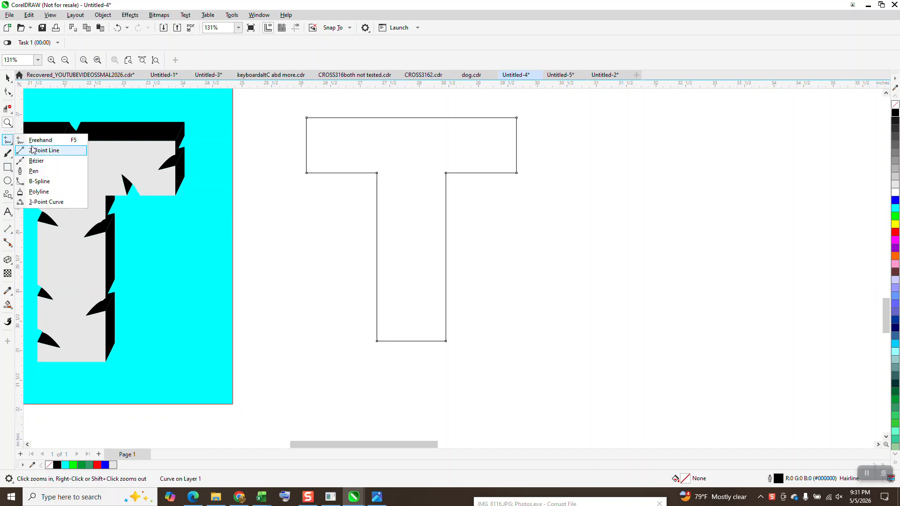
pyautogui.click(36, 153)
pyautogui.moveTo(405, 202)
pyautogui.mouseDown()
pyautogui.moveTo(364, 220)
pyautogui.moveTo(363, 263)
pyautogui.mouseUp()
pyautogui.moveTo(392, 293); pyautogui.dragTo(358, 293)
pyautogui.moveTo(430, 310); pyautogui.dragTo(454, 306)
pyautogui.moveTo(429, 276); pyautogui.dragTo(464, 262)
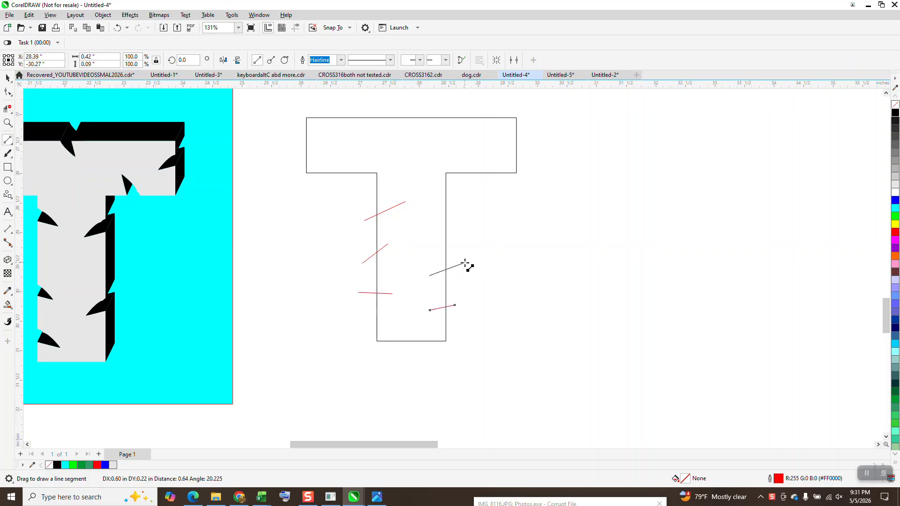
pyautogui.moveTo(436, 217); pyautogui.dragTo(451, 208)
pyautogui.moveTo(510, 163); pyautogui.dragTo(540, 152)
pyautogui.moveTo(468, 136); pyautogui.dragTo(504, 107)
pyautogui.moveTo(404, 132); pyautogui.dragTo(438, 94)
pyautogui.moveTo(372, 131); pyautogui.dragTo(328, 102)
pyautogui.moveTo(321, 138); pyautogui.dragTo(278, 154)
pyautogui.moveTo(343, 162); pyautogui.dragTo(328, 190)
pyautogui.moveTo(386, 322); pyautogui.dragTo(377, 341)
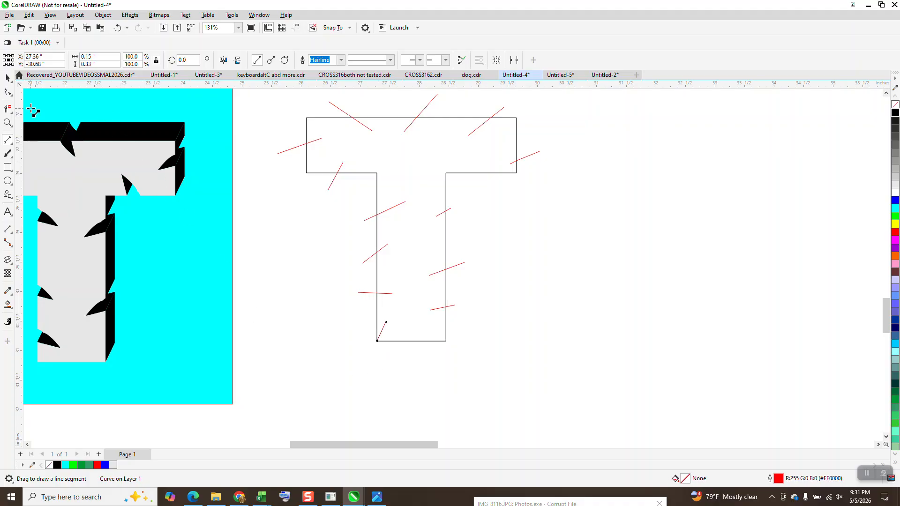
# - Move the T outline 6 inches to the right, clear of the red lines
pyautogui.click(8, 78)
pyautogui.scroll(-2, 417, 174)
pyautogui.click(448, 184)
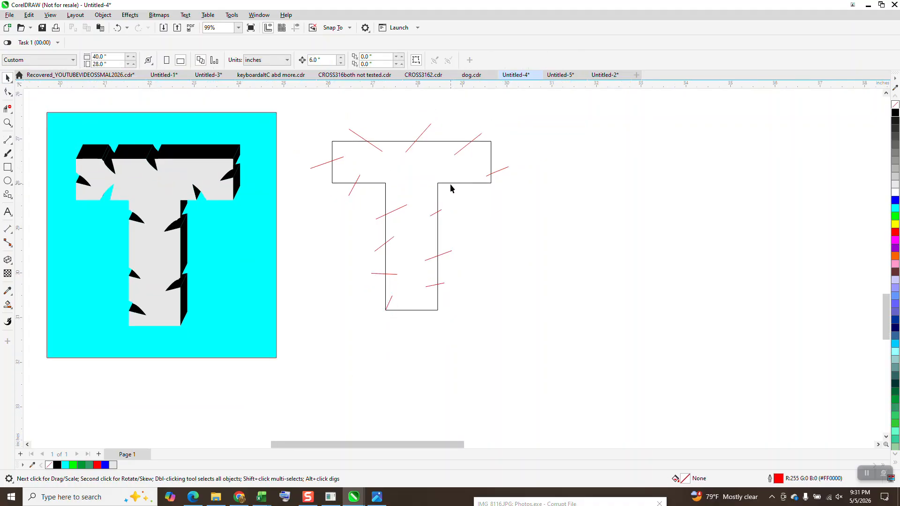
pyautogui.click(450, 184)
pyautogui.press('Right')
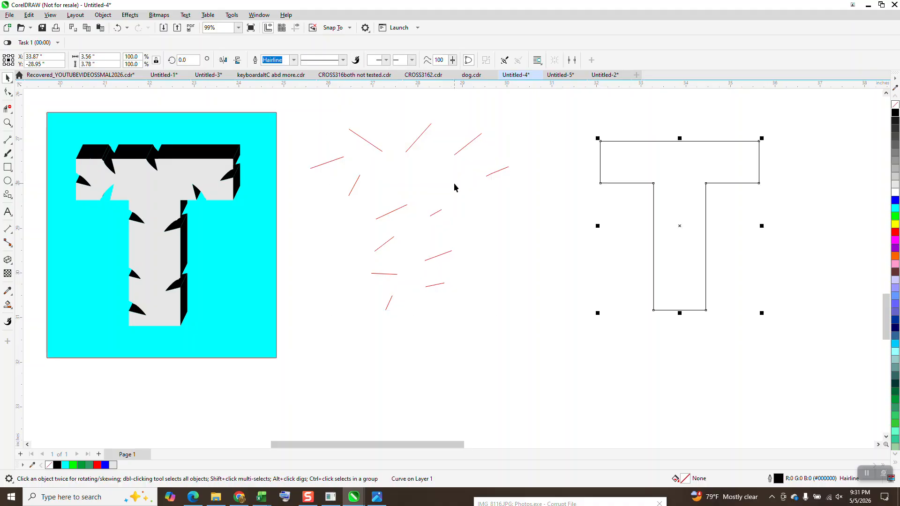
# - Select all the red lines and turn them into tapered Artistic Media preset strokes 0.21 inches wide
pyautogui.moveTo(304, 95); pyautogui.dragTo(485, 282)
pyautogui.moveTo(568, 380); pyautogui.dragTo(567, 380)
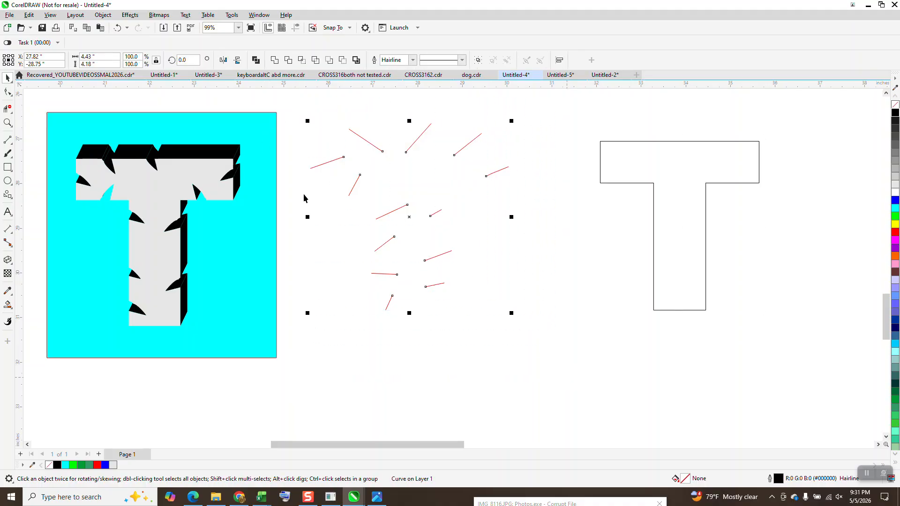
pyautogui.click(14, 159)
pyautogui.click(37, 164)
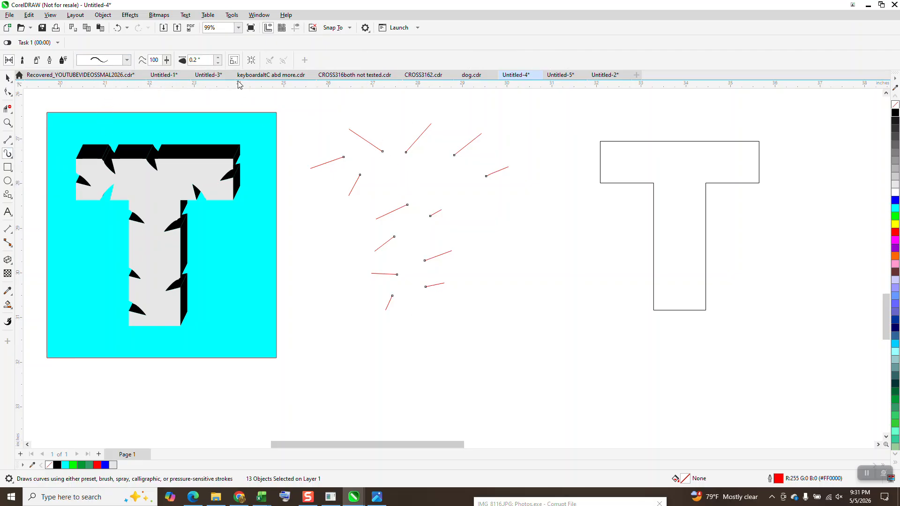
pyautogui.click(218, 57)
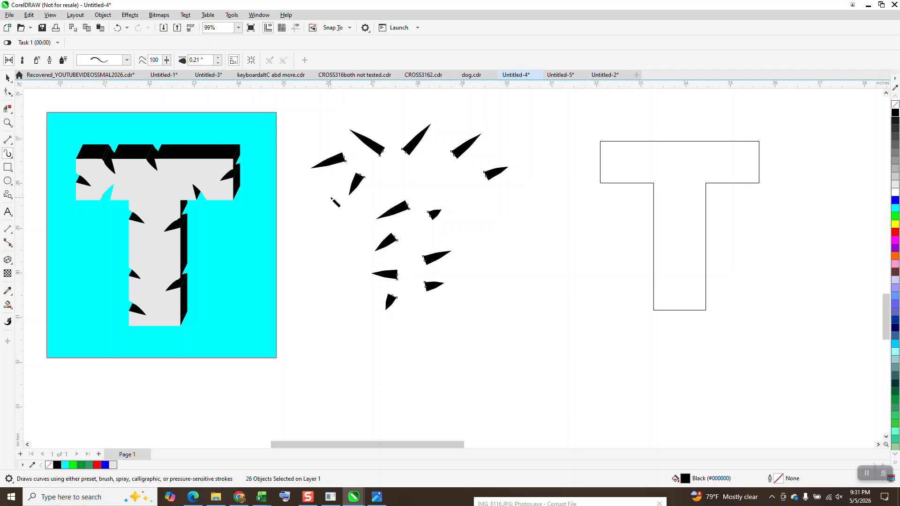
# - Move the T outline 6 inches left over the tapered strokes and back to the right again
pyautogui.click(10, 79)
pyautogui.click(661, 213)
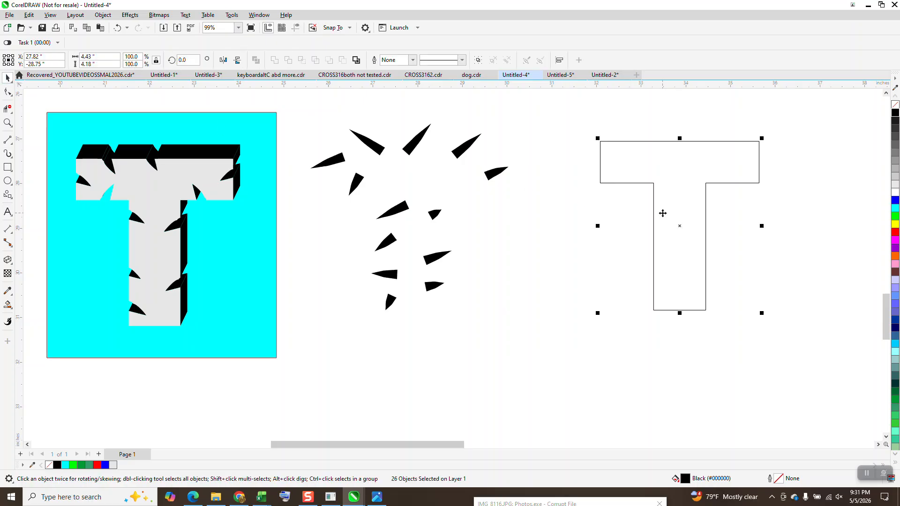
pyautogui.press('Left')
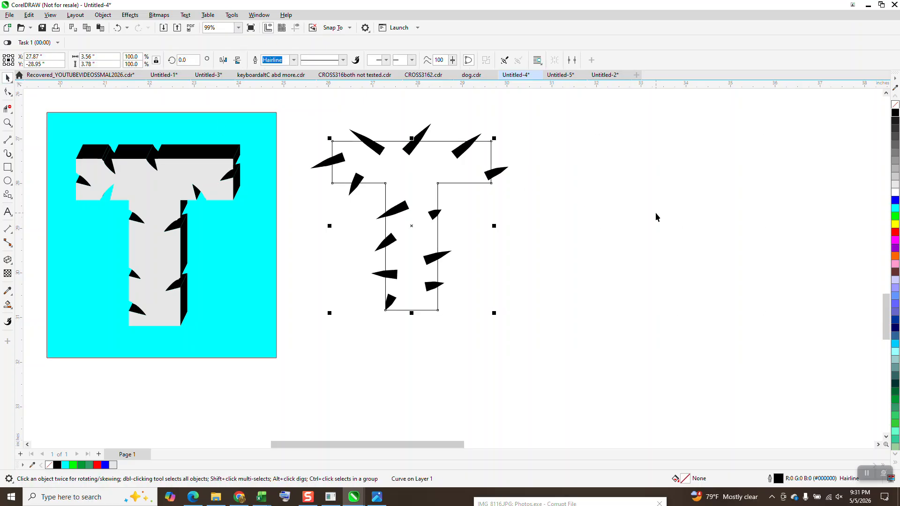
pyautogui.press('Right')
# - Delete all the tapered strokes and move the T outline back next to the blue sample artwork
pyautogui.click(307, 131)
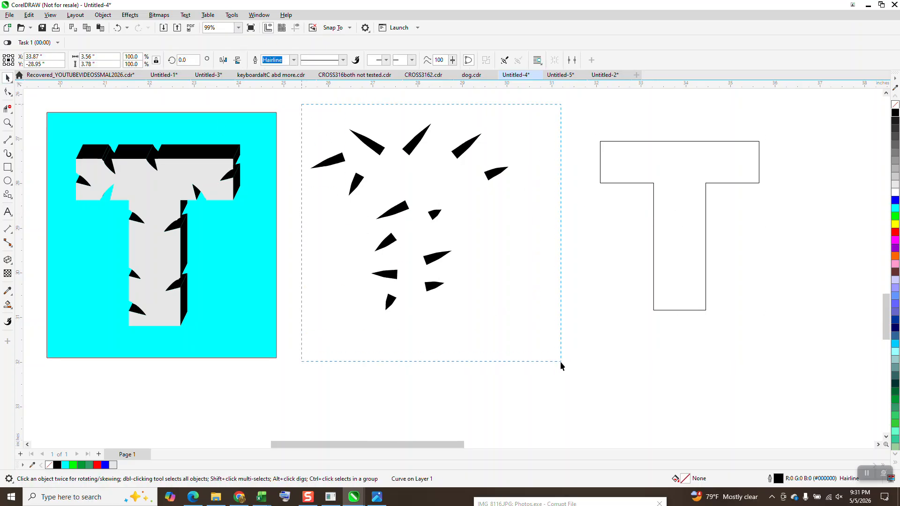
pyautogui.press('Delete')
pyautogui.moveTo(670, 274); pyautogui.dragTo(414, 290)
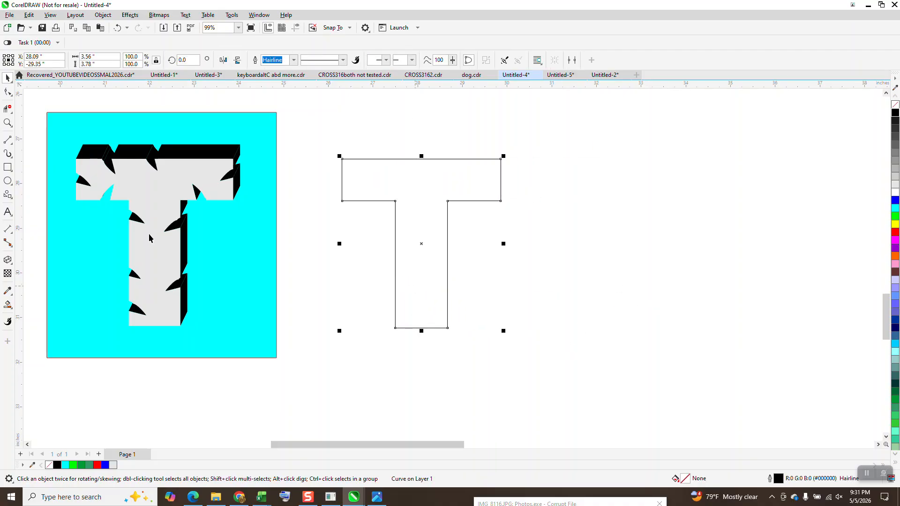
# - Draw 14 short 2-point lines across the T's edges, starting each outside the letter and ending it inside
pyautogui.click(7, 143)
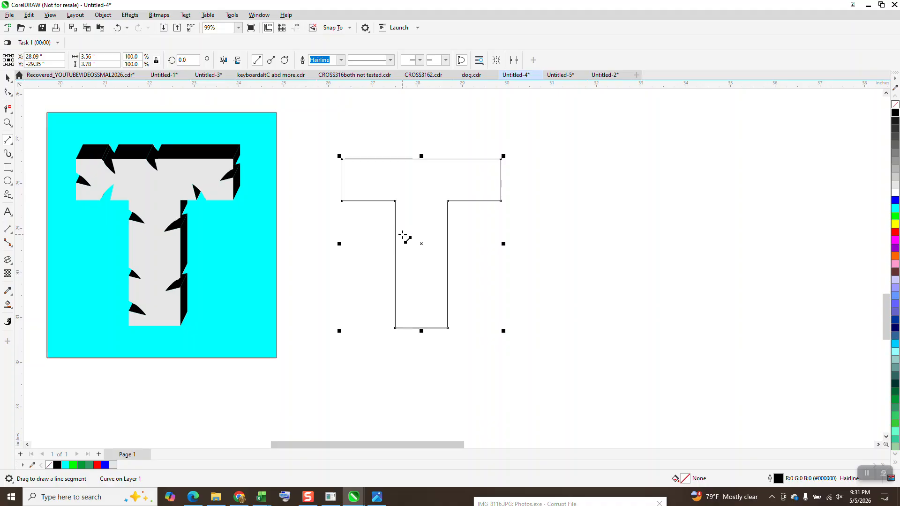
pyautogui.moveTo(382, 232); pyautogui.dragTo(413, 250)
pyautogui.moveTo(380, 280); pyautogui.dragTo(412, 279)
pyautogui.moveTo(391, 322); pyautogui.dragTo(412, 308)
pyautogui.moveTo(430, 338); pyautogui.dragTo(432, 315)
pyautogui.moveTo(454, 275); pyautogui.dragTo(436, 269)
pyautogui.moveTo(464, 238)
pyautogui.mouseDown()
pyautogui.moveTo(436, 229)
pyautogui.moveTo(467, 200)
pyautogui.moveTo(461, 194)
pyautogui.mouseUp()
pyautogui.moveTo(513, 180); pyautogui.dragTo(492, 187)
pyautogui.moveTo(474, 150); pyautogui.dragTo(460, 170)
pyautogui.moveTo(401, 147)
pyautogui.mouseDown()
pyautogui.moveTo(403, 176)
pyautogui.moveTo(427, 168)
pyautogui.mouseUp()
pyautogui.moveTo(356, 154)
pyautogui.mouseDown()
pyautogui.moveTo(374, 176)
pyautogui.moveTo(359, 182)
pyautogui.moveTo(398, 192)
pyautogui.mouseUp()
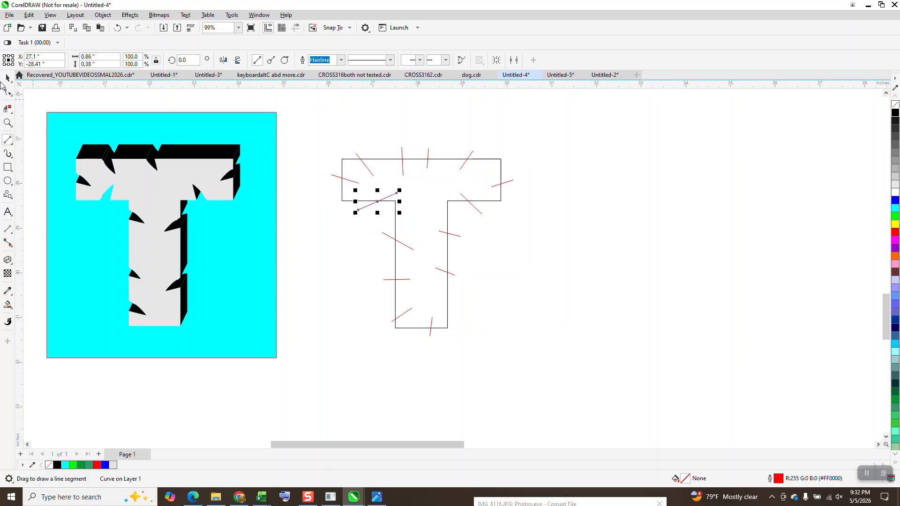
# - Move the T outline 6 inches to the right, away from the newly drawn lines
pyautogui.click(9, 76)
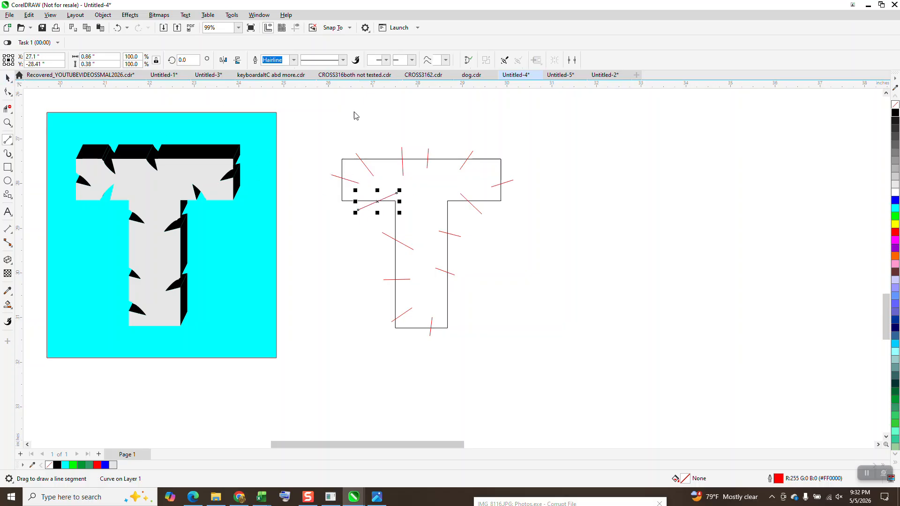
pyautogui.click(501, 167)
pyautogui.press('Right')
# - Select all the red lines and apply the tapered Artistic Media preset stroke at a width of 0.2 inches
pyautogui.moveTo(310, 117); pyautogui.dragTo(588, 410)
pyautogui.click(7, 153)
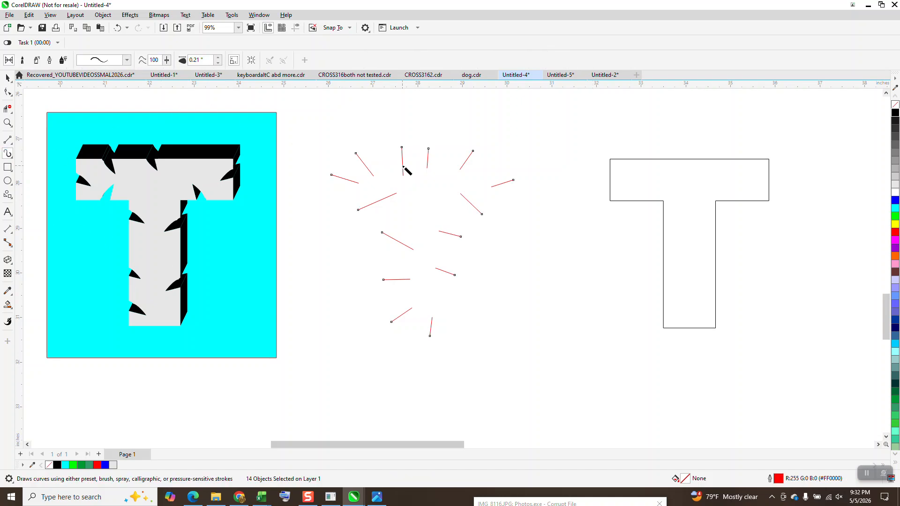
pyautogui.click(218, 62)
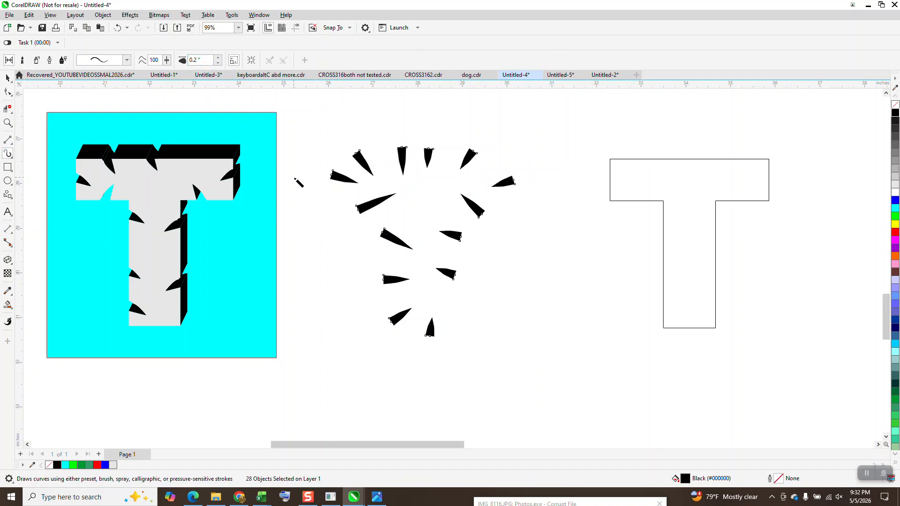
# - Break the tapered strokes apart, then give all the resulting pieces no fill and a black hairline outline
pyautogui.click(8, 77)
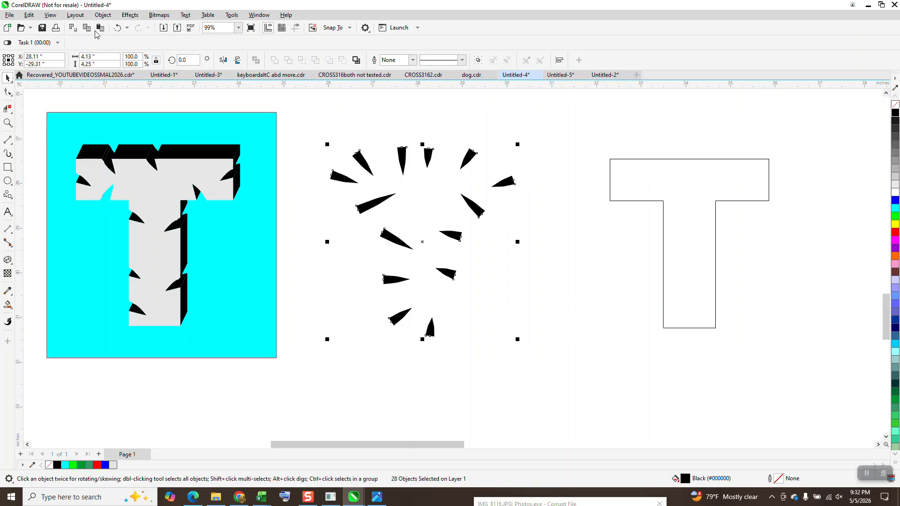
pyautogui.click(103, 15)
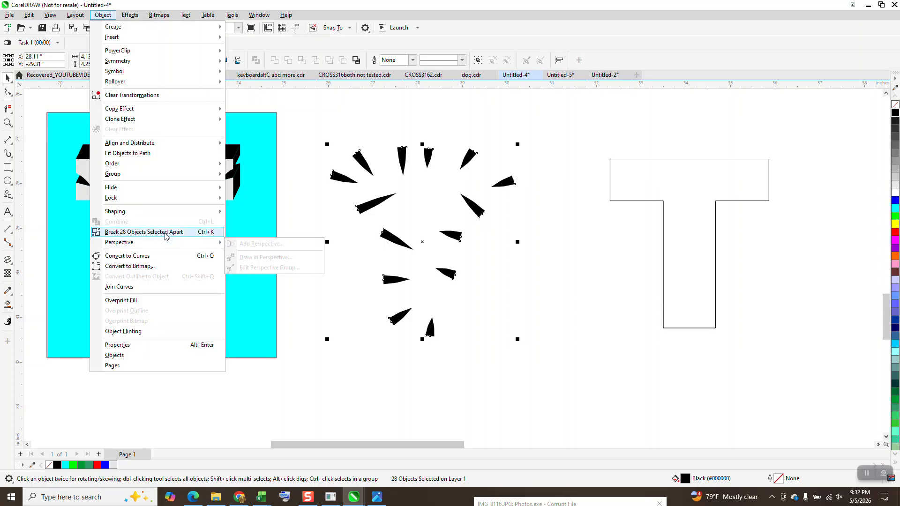
pyautogui.click(144, 232)
pyautogui.click(459, 124)
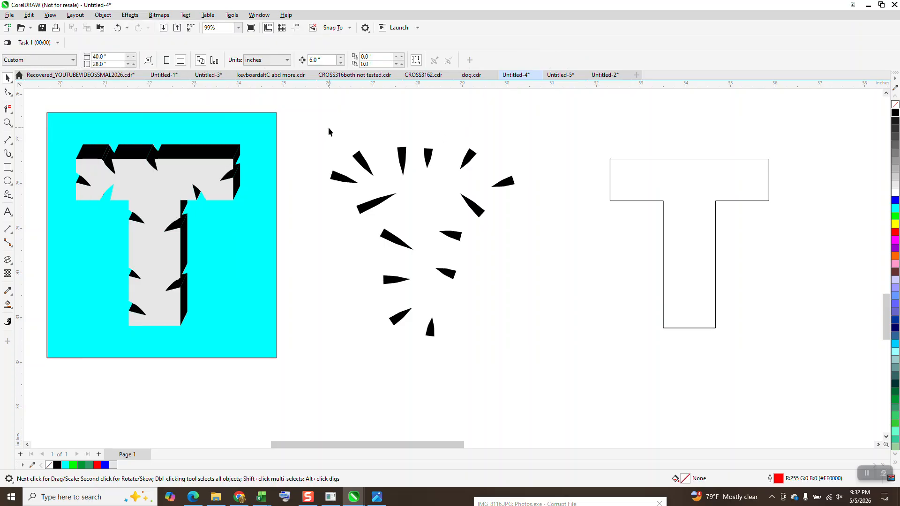
pyautogui.moveTo(566, 384); pyautogui.dragTo(566, 384)
pyautogui.click(895, 104)
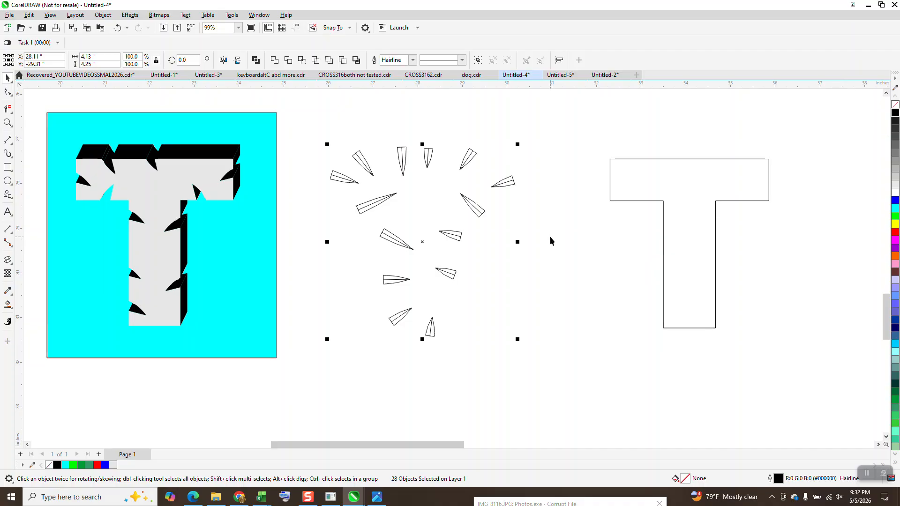
# - Delete the centre line inside each wedge shape, keeping the wedge outlines
pyautogui.scroll(-2, 512, 241)
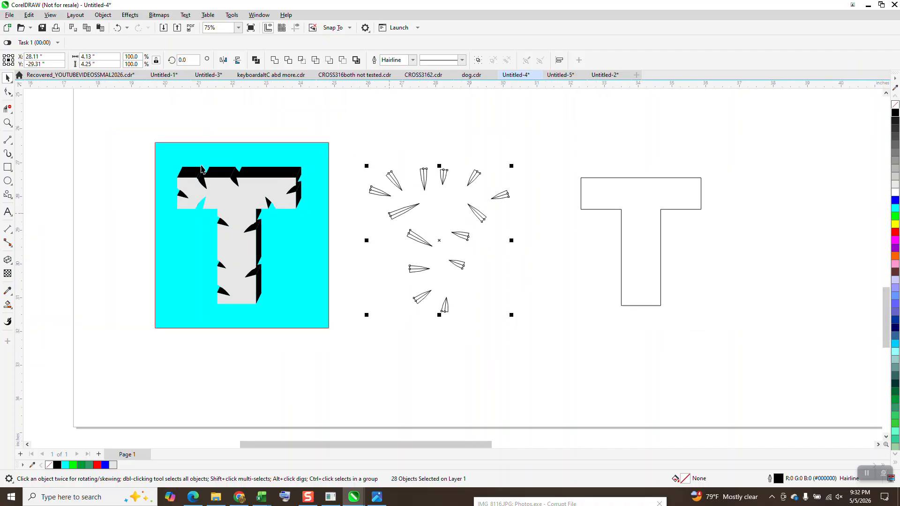
pyautogui.click(8, 123)
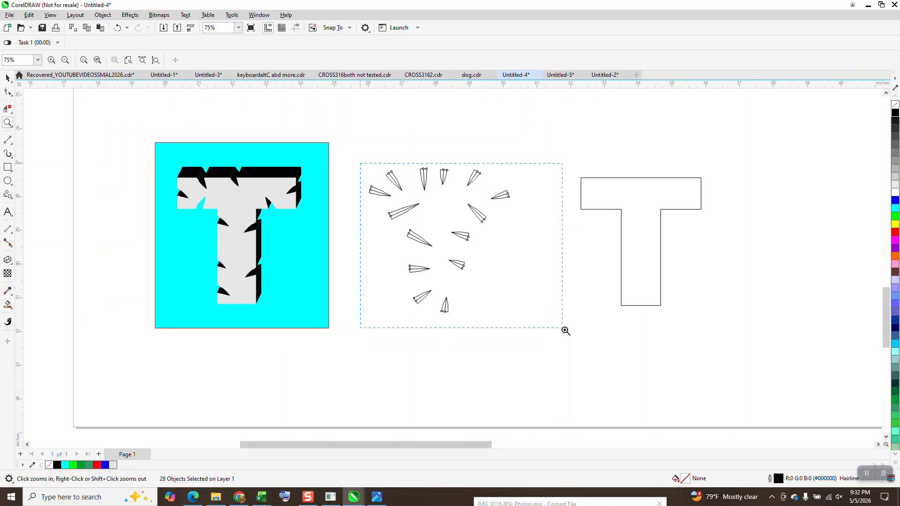
pyautogui.moveTo(556, 325); pyautogui.dragTo(574, 335)
pyautogui.click(6, 78)
pyautogui.click(193, 158)
pyautogui.click(276, 155)
pyautogui.click(261, 145)
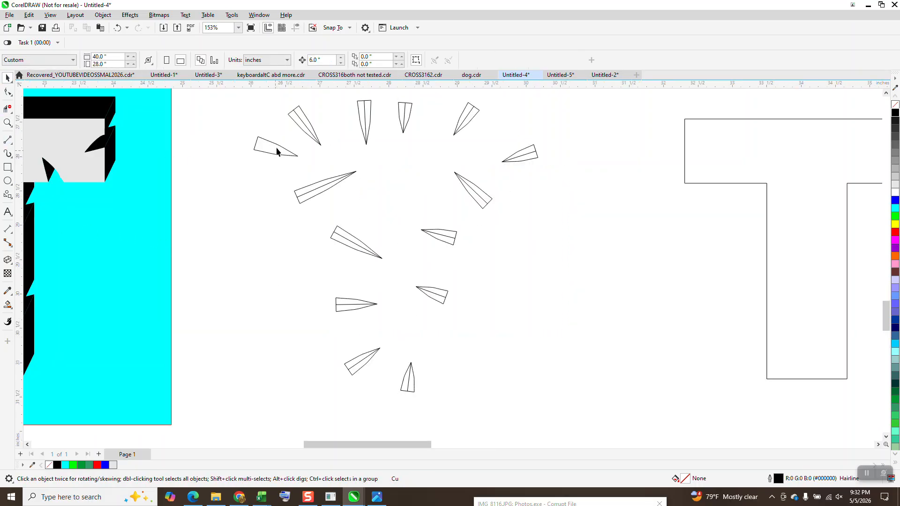
pyautogui.click(305, 125)
pyautogui.press('Delete')
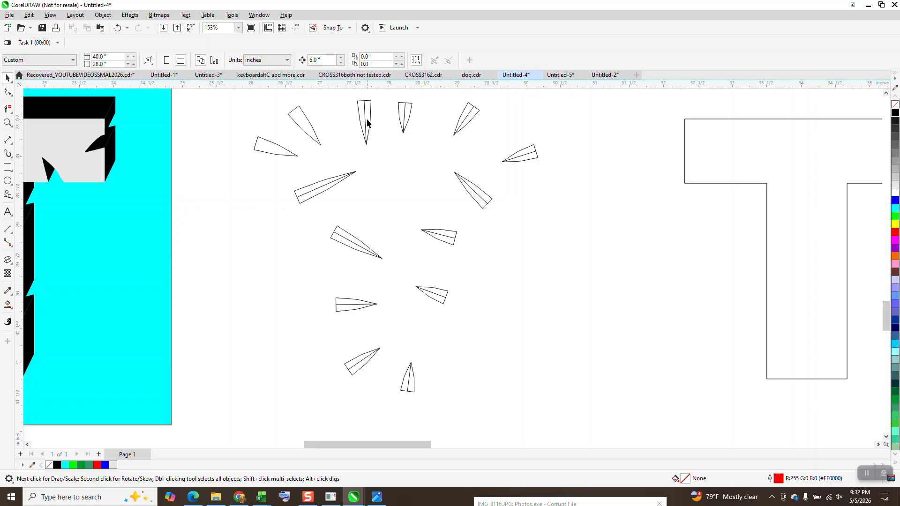
pyautogui.click(367, 123)
pyautogui.press('Delete')
pyautogui.click(406, 117)
pyautogui.press('Delete')
pyautogui.click(466, 118)
pyautogui.press('Delete')
pyautogui.click(525, 155)
pyautogui.press('Delete')
pyautogui.click(478, 196)
pyautogui.press('Delete')
pyautogui.click(440, 237)
pyautogui.press('Delete')
pyautogui.click(440, 298)
pyautogui.press('Delete')
pyautogui.click(409, 375)
pyautogui.press('Delete')
pyautogui.click(356, 367)
pyautogui.press('Delete')
pyautogui.click(356, 304)
pyautogui.press('Delete')
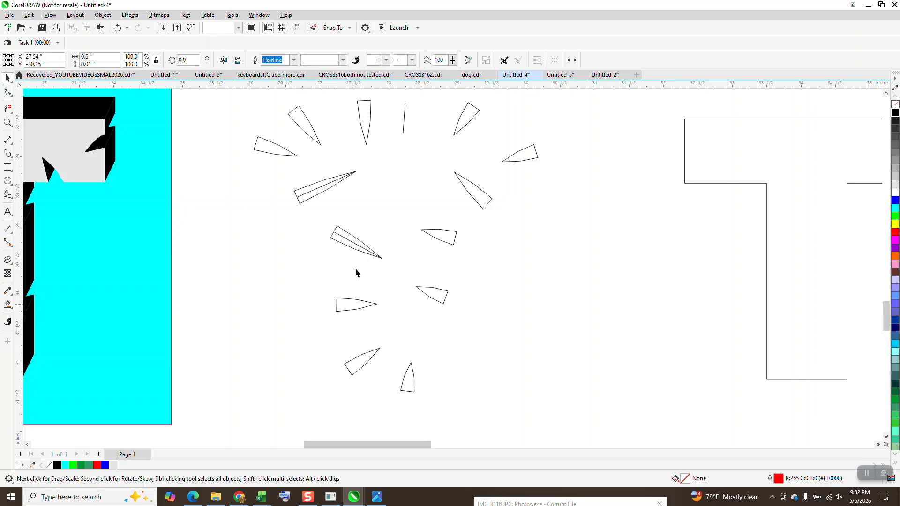
pyautogui.click(357, 249)
pyautogui.press('Delete')
pyautogui.click(325, 186)
pyautogui.press('Delete')
# - Reshape the long wedge for the T's left inner corner by pulling a tip node outward and bending its lower edge upward
pyautogui.click(4, 92)
pyautogui.click(332, 186)
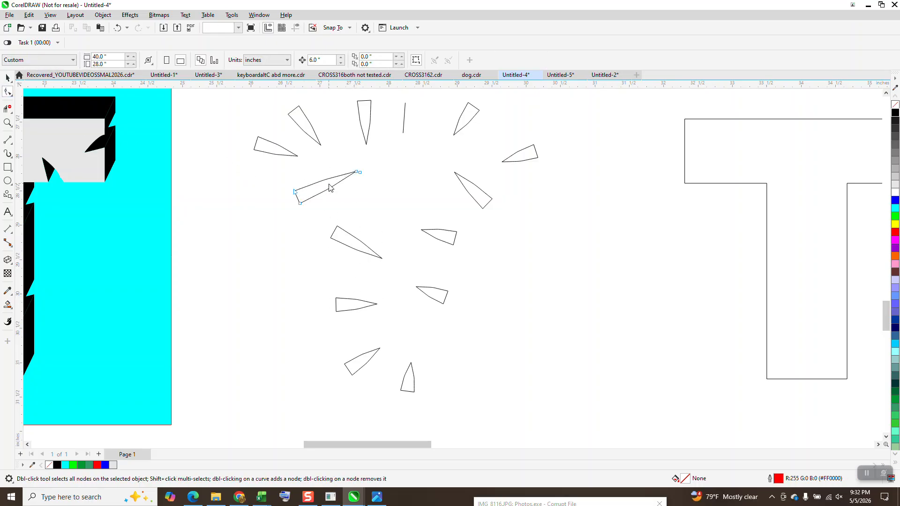
pyautogui.moveTo(360, 175); pyautogui.dragTo(367, 179)
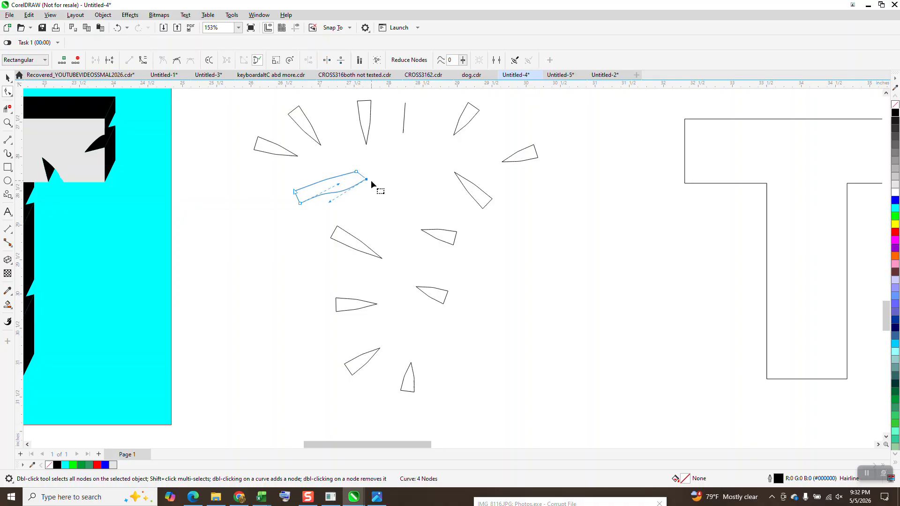
pyautogui.click(334, 206)
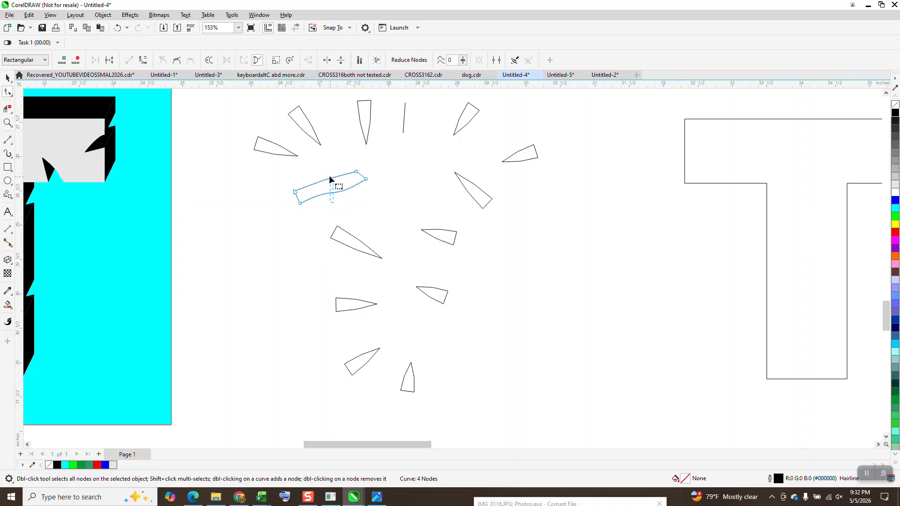
pyautogui.click(366, 180)
pyautogui.moveTo(331, 203); pyautogui.dragTo(331, 182)
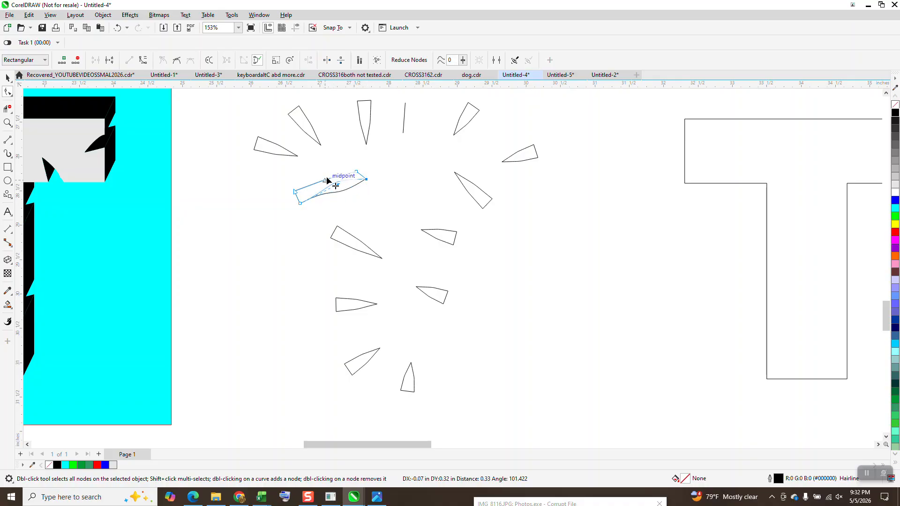
# - Reshape the wedge for the T's right inner corner by pulling its tip outward into a curved point
pyautogui.click(464, 186)
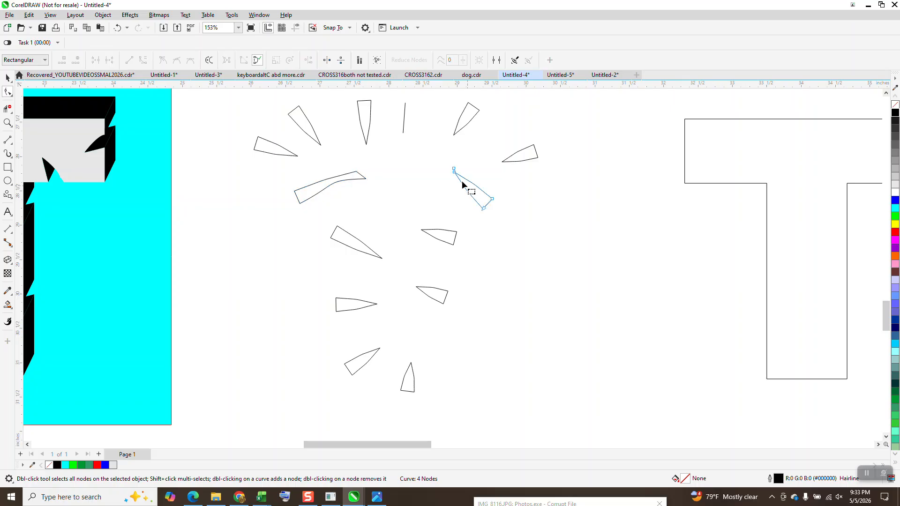
pyautogui.moveTo(455, 172); pyautogui.dragTo(440, 174)
pyautogui.doubleClick(458, 169)
# - Move the T outline 6 inches to the left, back over the wedge outlines
pyautogui.scroll(-1, 384, 222)
pyautogui.press('space')
pyautogui.click(684, 239)
pyautogui.press('Left')
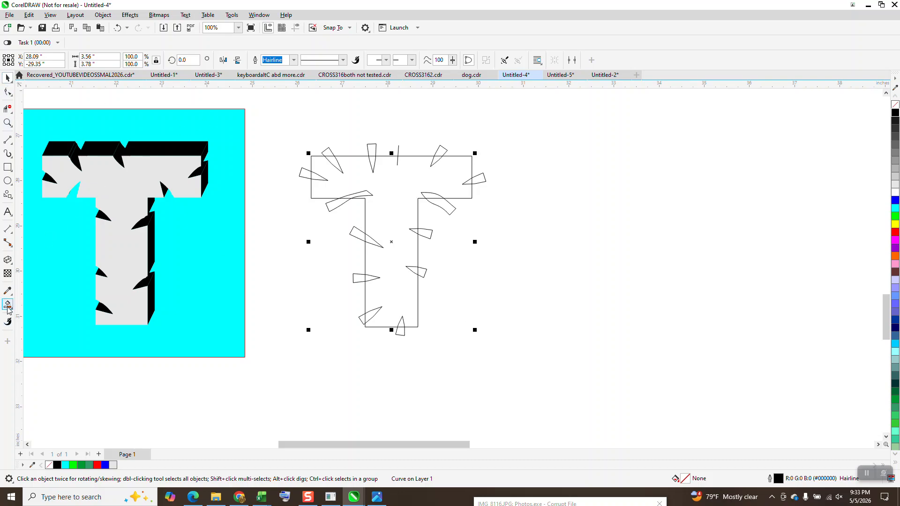
# - Smart-fill the T area outside the wedges as a new light gray (#E6E6E6) shape placed 6 inches to the right
pyautogui.click(391, 197)
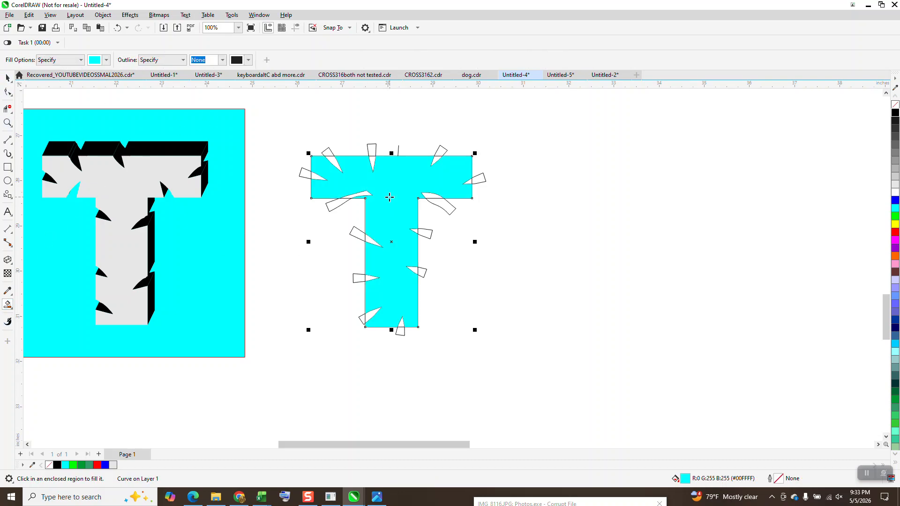
pyautogui.press('Right')
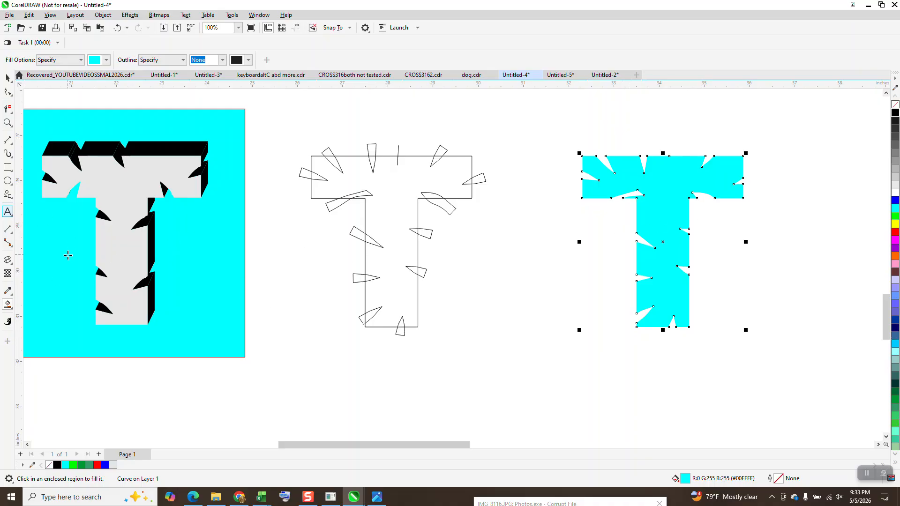
pyautogui.click(13, 265)
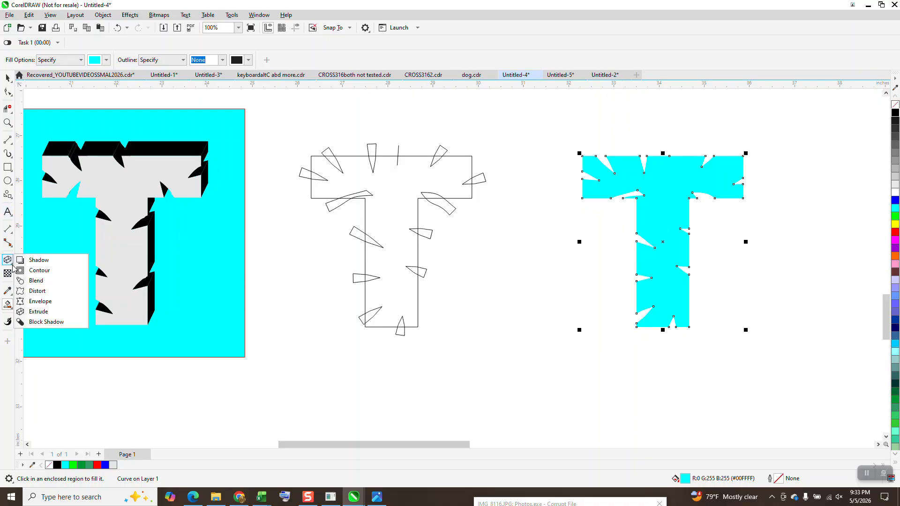
pyautogui.click(895, 185)
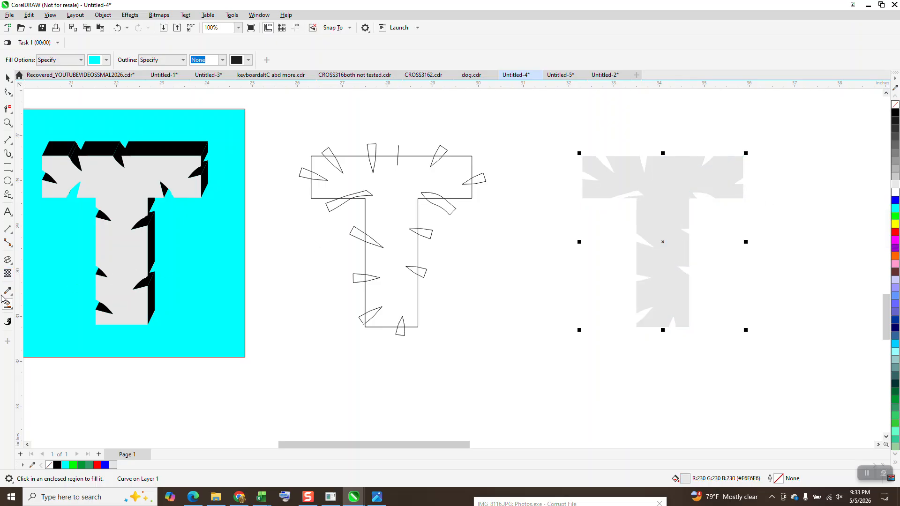
# - Extrude the light gray T up and to the right with a parallel extrusion type, offset about 0.31 by 0.32 inches
pyautogui.click(10, 307)
pyautogui.click(12, 263)
pyautogui.click(37, 315)
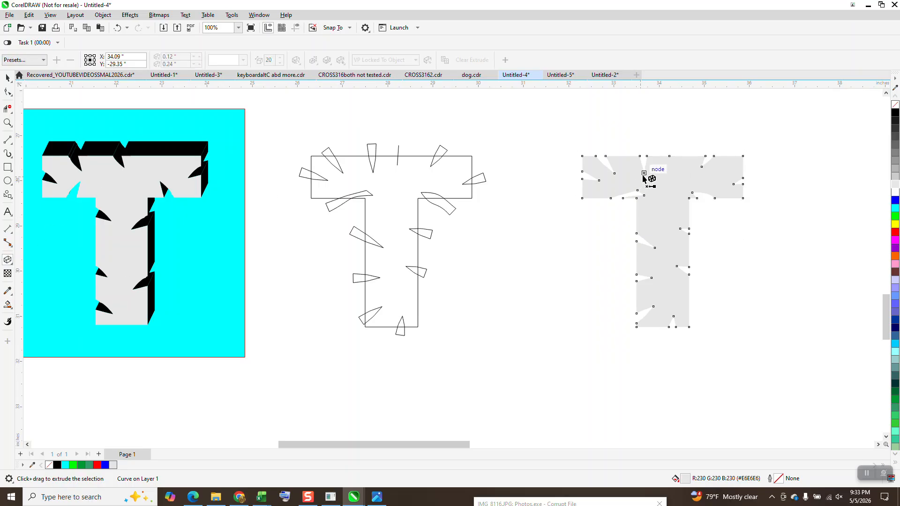
pyautogui.moveTo(673, 169); pyautogui.dragTo(693, 138)
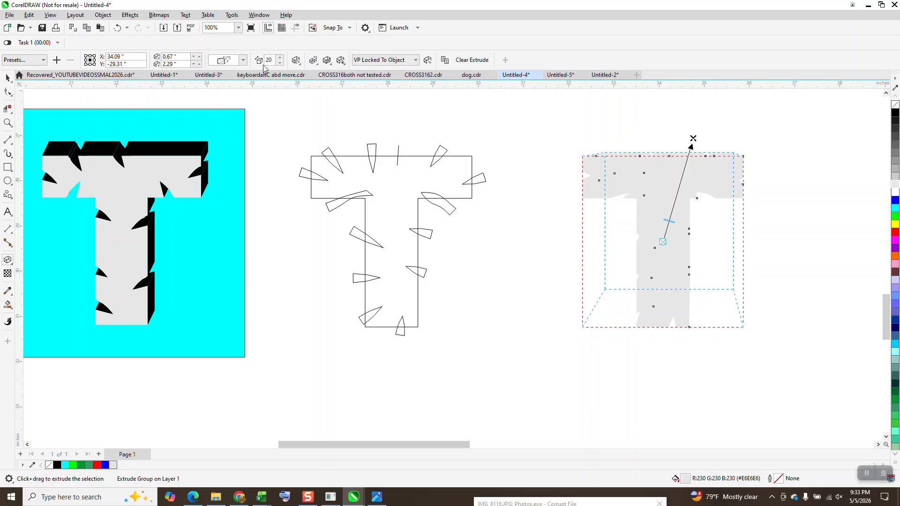
pyautogui.click(234, 60)
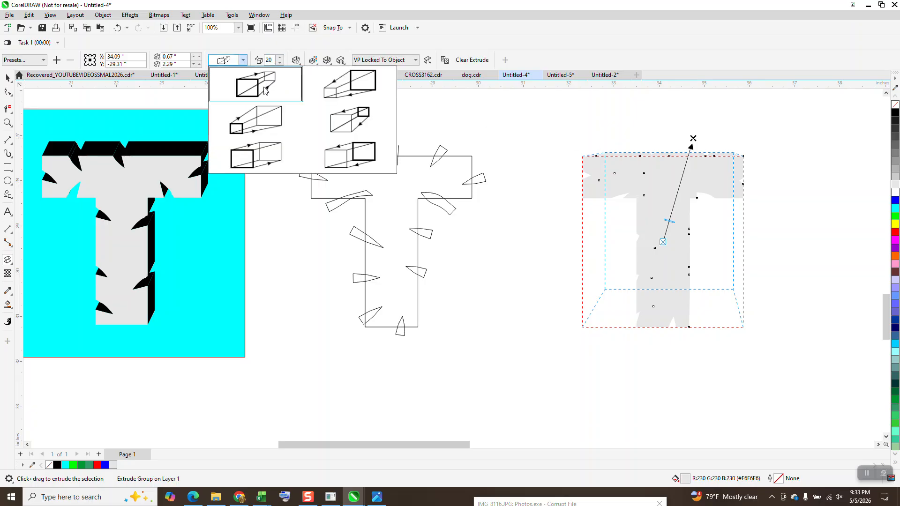
pyautogui.click(267, 156)
pyautogui.scroll(-2, 563, 253)
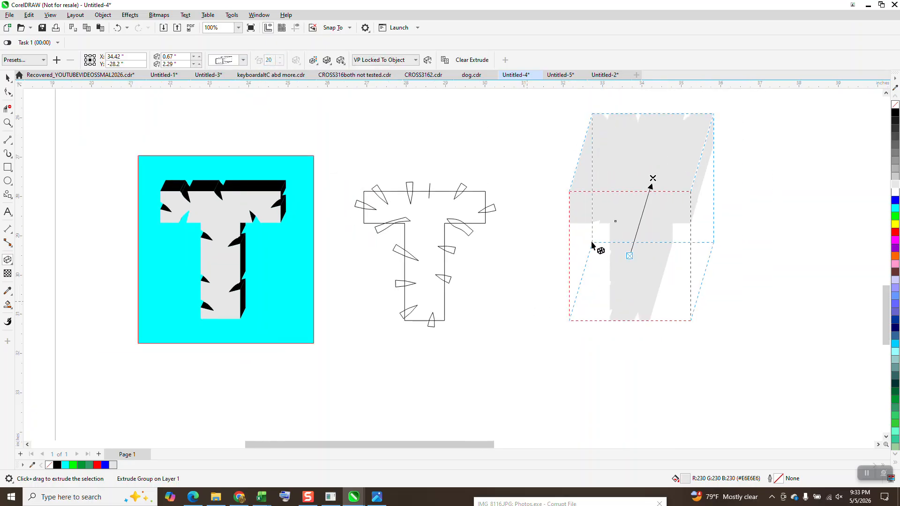
pyautogui.moveTo(653, 177); pyautogui.dragTo(640, 245)
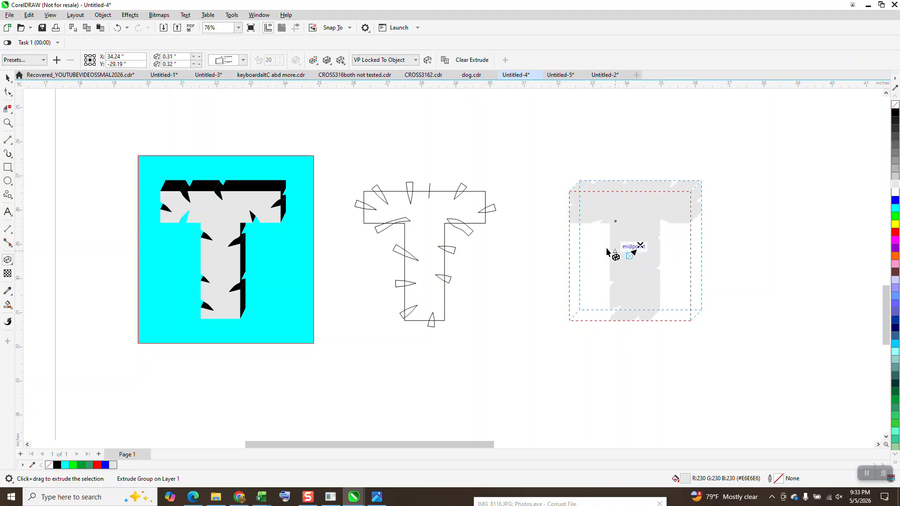
# - Break the extrude group apart and move the extrusion pieces 6 inches to the right of the T face
pyautogui.click(8, 78)
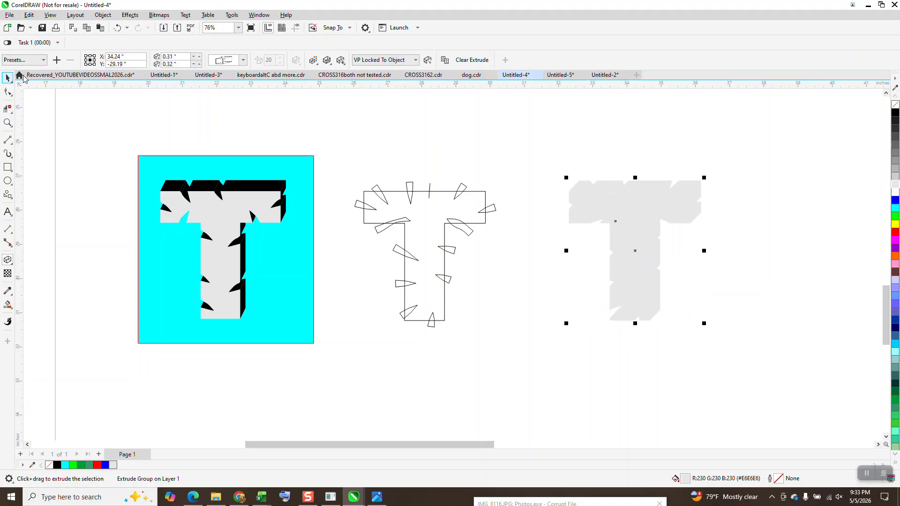
pyautogui.click(104, 15)
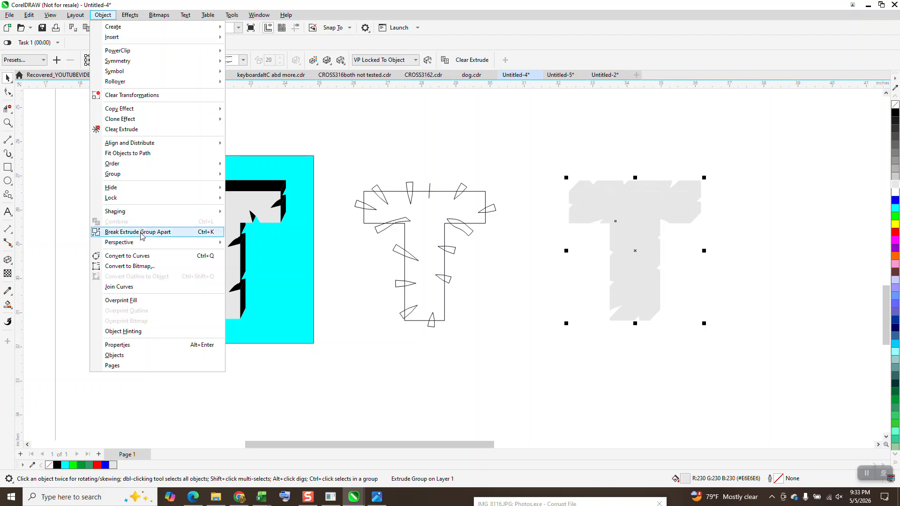
pyautogui.click(119, 233)
pyautogui.click(603, 163)
pyautogui.click(611, 182)
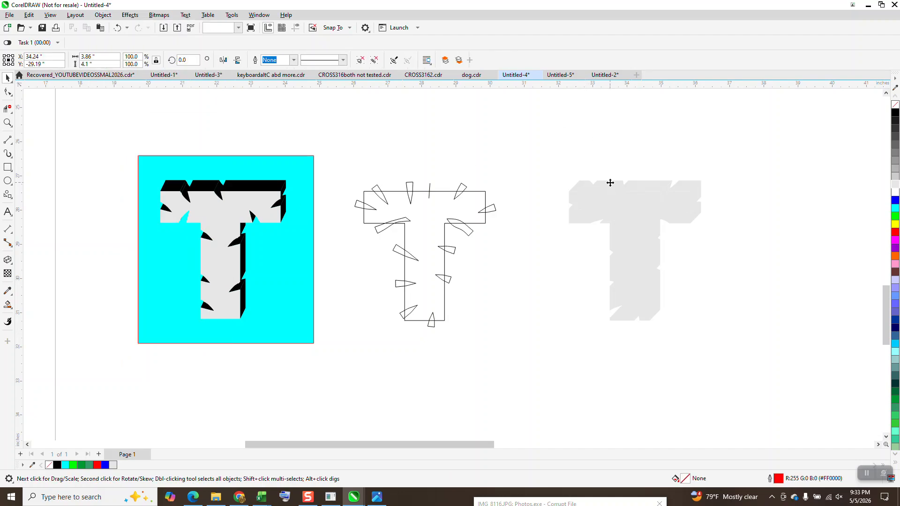
pyautogui.hotkey('shift', 'Right')
pyautogui.scroll(-1, 598, 182)
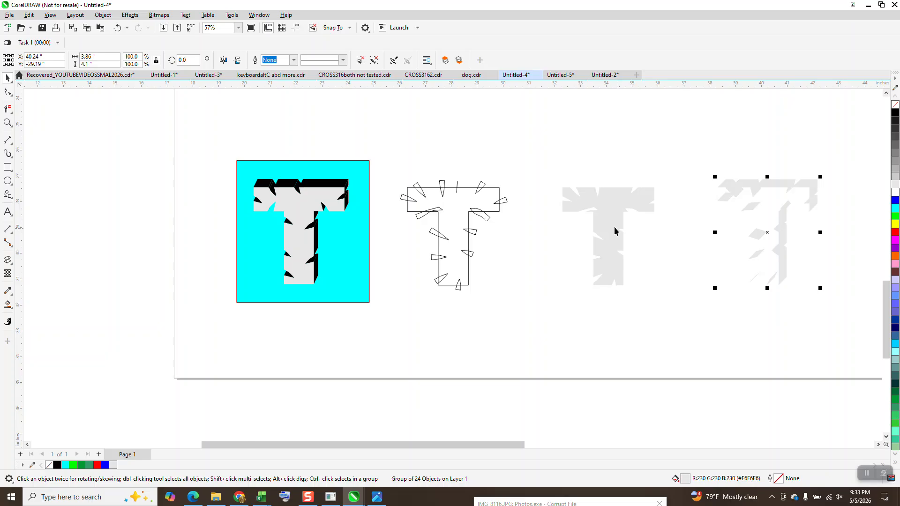
# - Fill the T face with cyan (#00FFFF) and the separated extrusion pieces with blue (#0000FF)
pyautogui.click(615, 227)
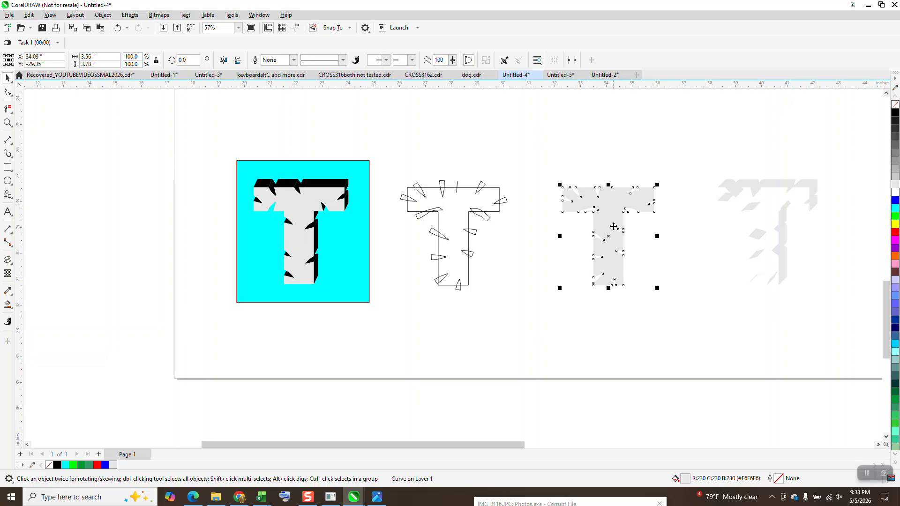
pyautogui.click(895, 208)
pyautogui.moveTo(705, 143); pyautogui.dragTo(791, 287)
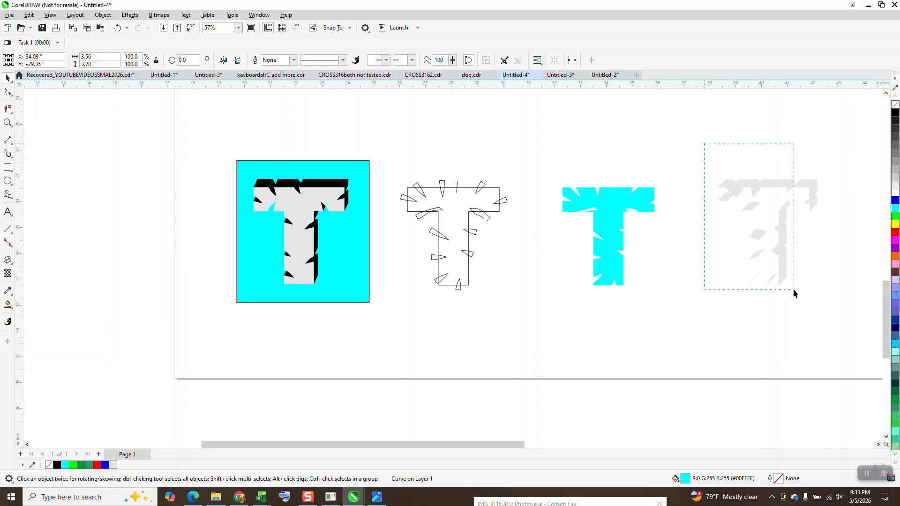
pyautogui.click(896, 201)
# - Move the blue extrusion pieces 6 inches to the left, back behind the cyan T face
pyautogui.press('Down')
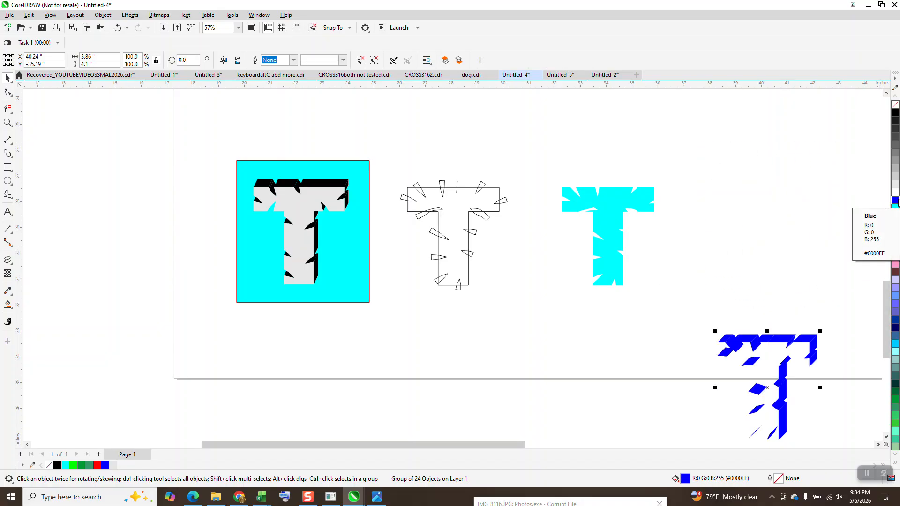
pyautogui.press('Up')
pyautogui.press('Left')
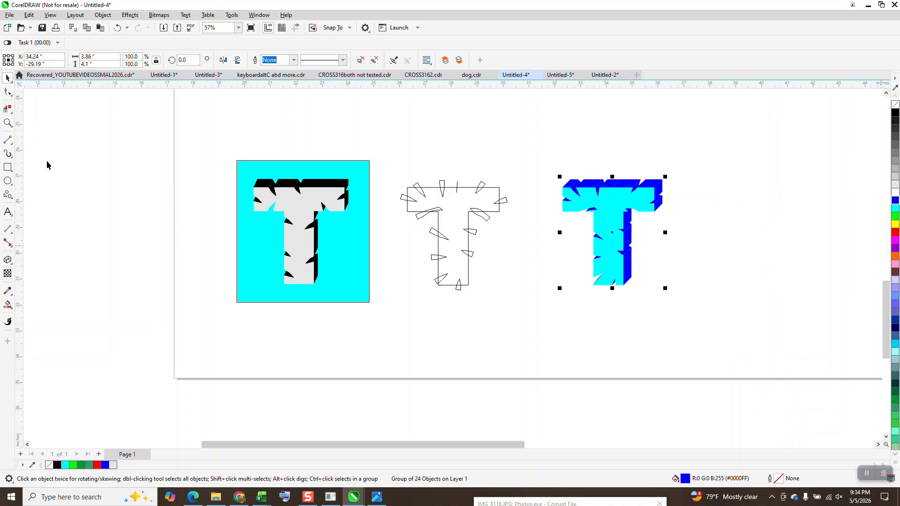
# - Examine the wedge cuts and blue extrusion up close at the T's foot and right inner corner
pyautogui.click(763, 313)
pyautogui.moveTo(537, 160); pyautogui.dragTo(750, 318)
pyautogui.click(8, 123)
pyautogui.moveTo(537, 162); pyautogui.dragTo(743, 351)
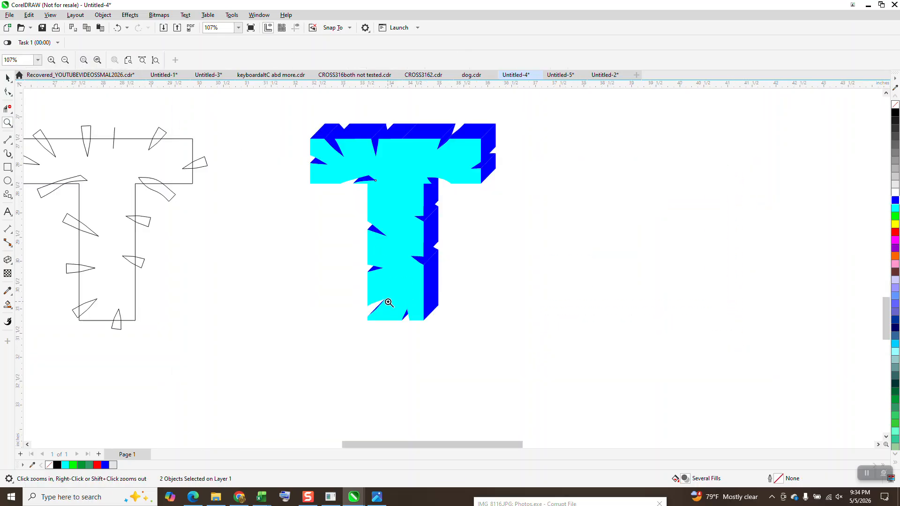
pyautogui.moveTo(490, 364); pyautogui.dragTo(490, 364)
pyautogui.scroll(-1, 267, 188)
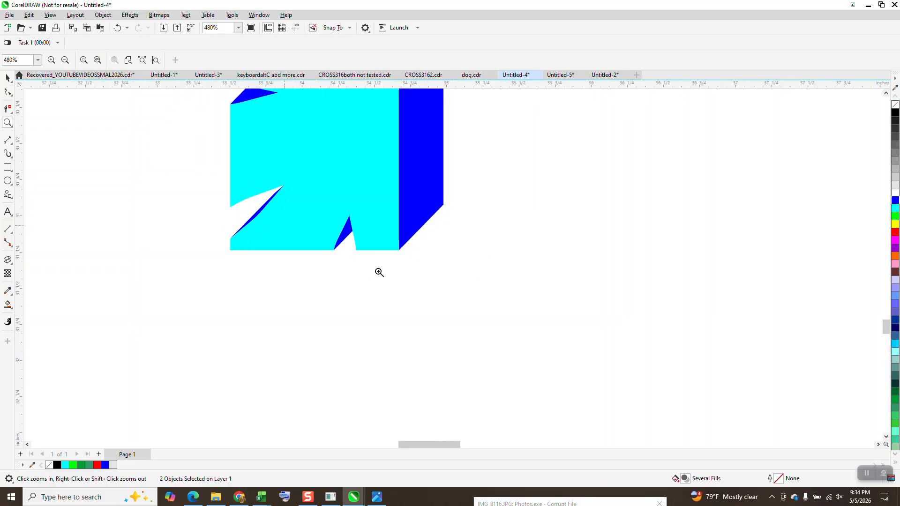
pyautogui.scroll(-5, 348, 229)
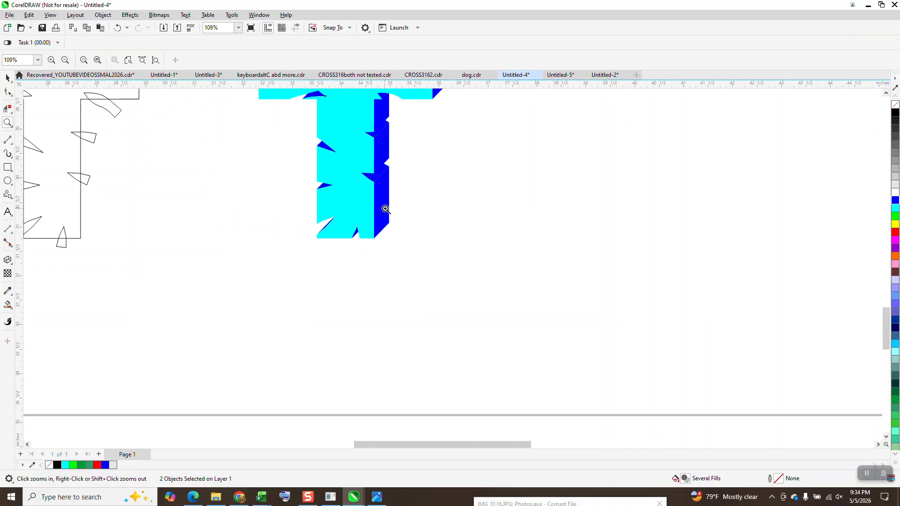
pyautogui.scroll(-1, 393, 217)
pyautogui.click(7, 122)
pyautogui.moveTo(363, 119); pyautogui.dragTo(444, 180)
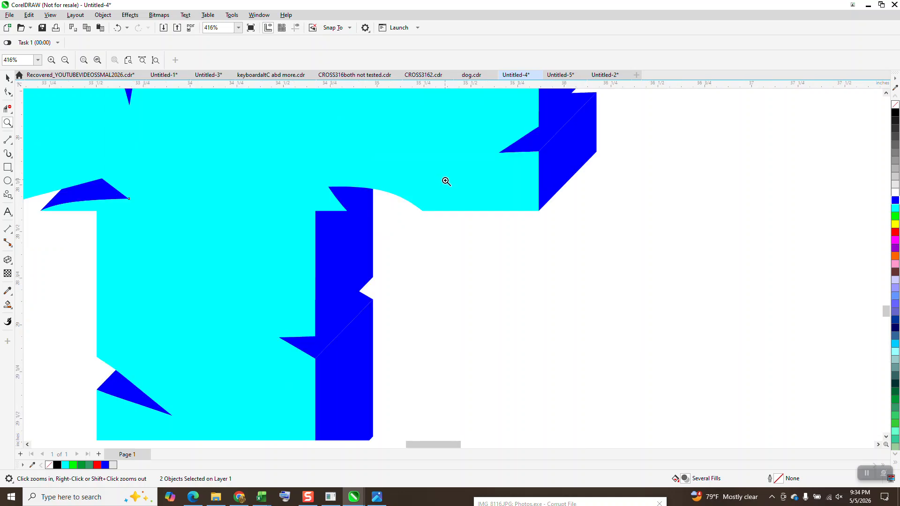
pyautogui.scroll(-4, 446, 182)
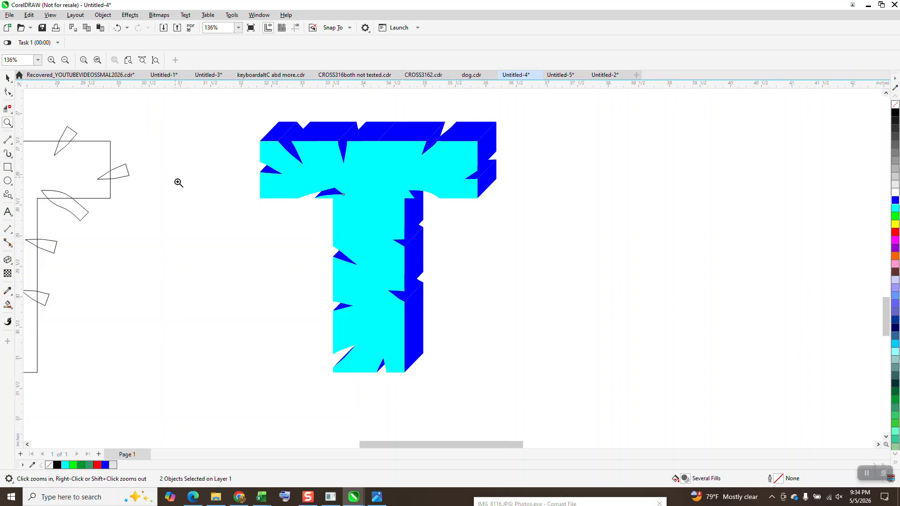
# - Draw a black-filled rectangle about 6.14 by 5.24 inches around the T and send it to the back of the page
pyautogui.scroll(-1, 177, 182)
pyautogui.click(8, 166)
pyautogui.moveTo(191, 109); pyautogui.dragTo(475, 350)
pyautogui.click(896, 113)
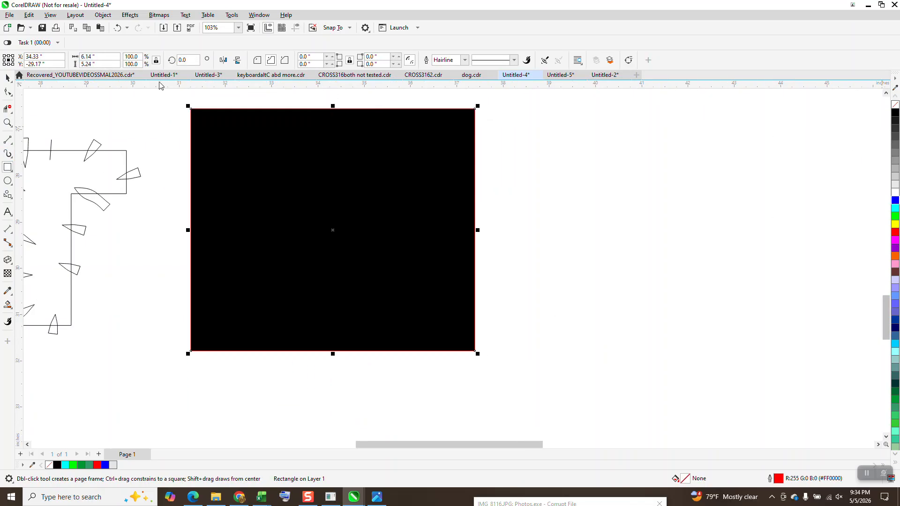
pyautogui.click(103, 14)
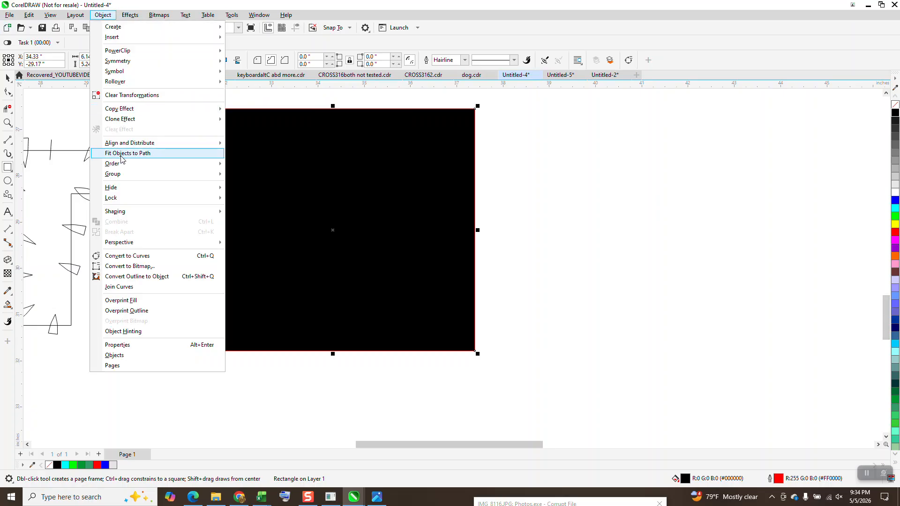
pyautogui.moveTo(119, 177)
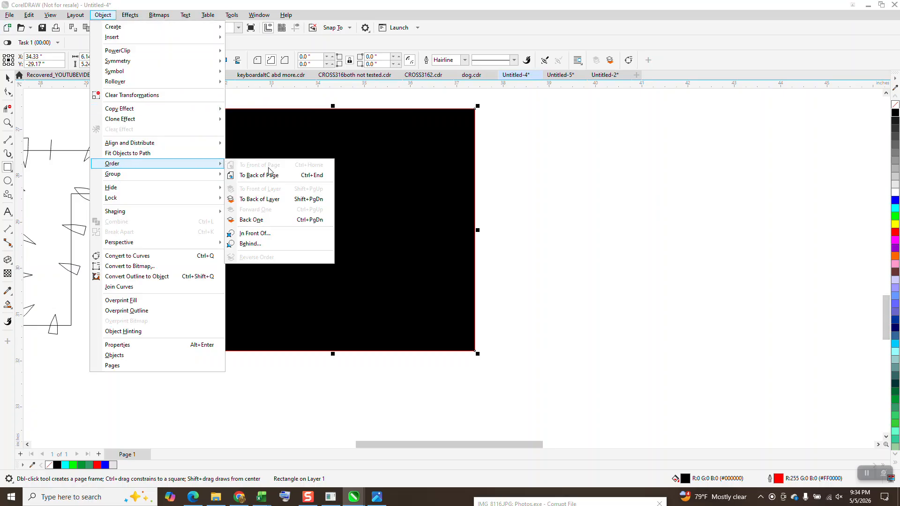
pyautogui.click(263, 175)
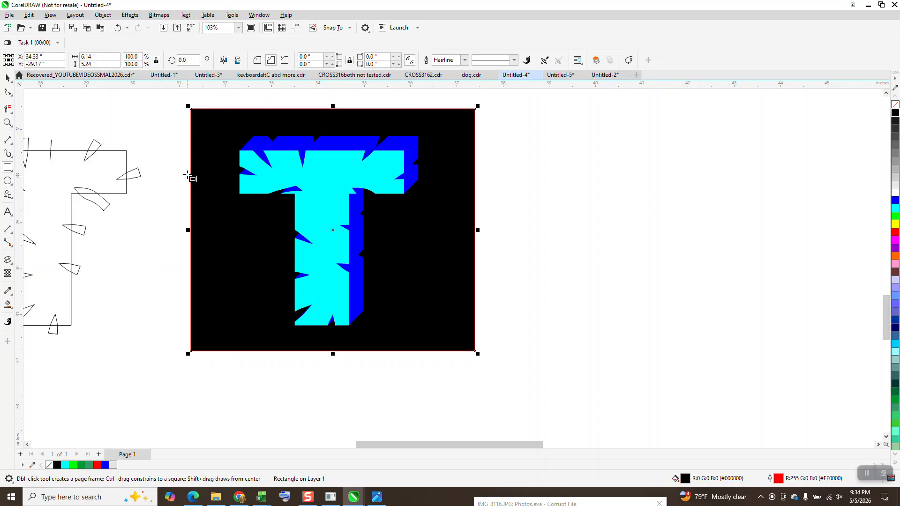
# - Move the blue extrusion group 6 inches to the right, off the black rectangle
pyautogui.click(7, 122)
pyautogui.click(8, 79)
pyautogui.click(590, 178)
pyautogui.click(399, 145)
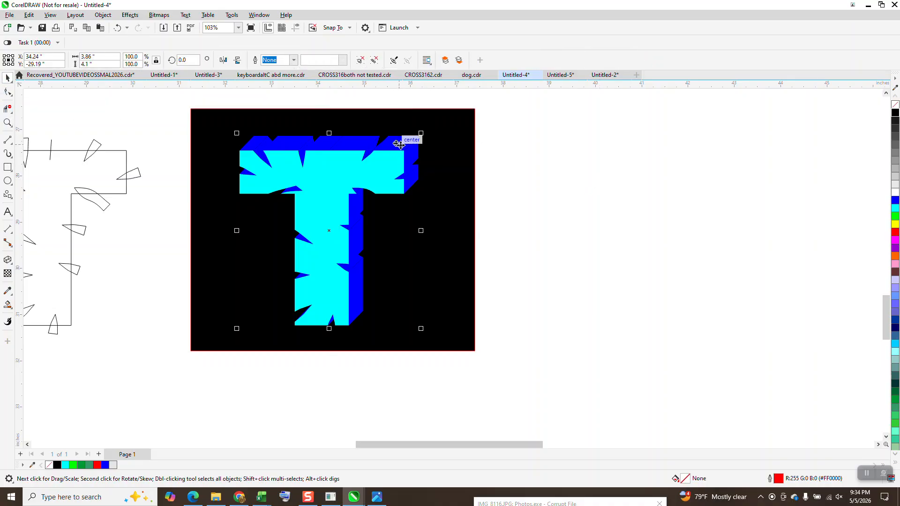
pyautogui.moveTo(399, 144); pyautogui.dragTo(676, 144)
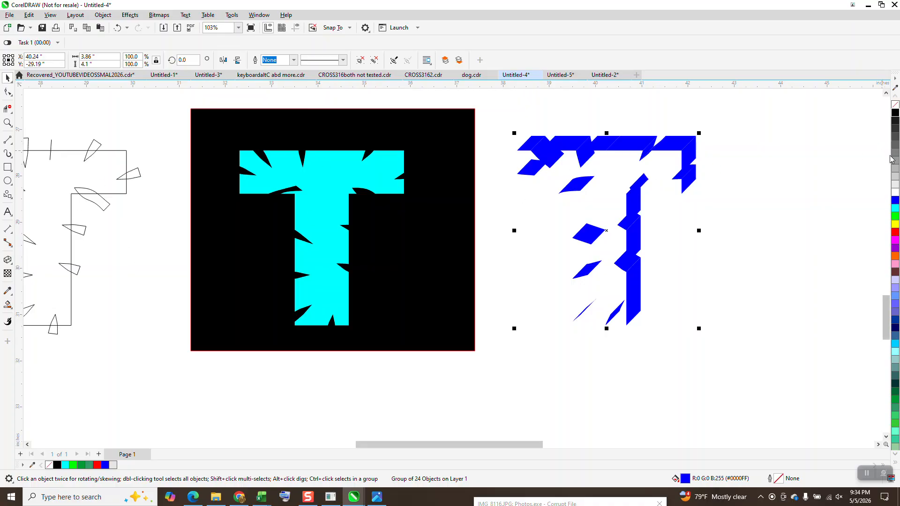
# - Apply a linear fountain fill to the extrusion group, running from blue below the T's foot to black above its upper right corner
pyautogui.click(13, 310)
pyautogui.click(12, 310)
pyautogui.press('g')
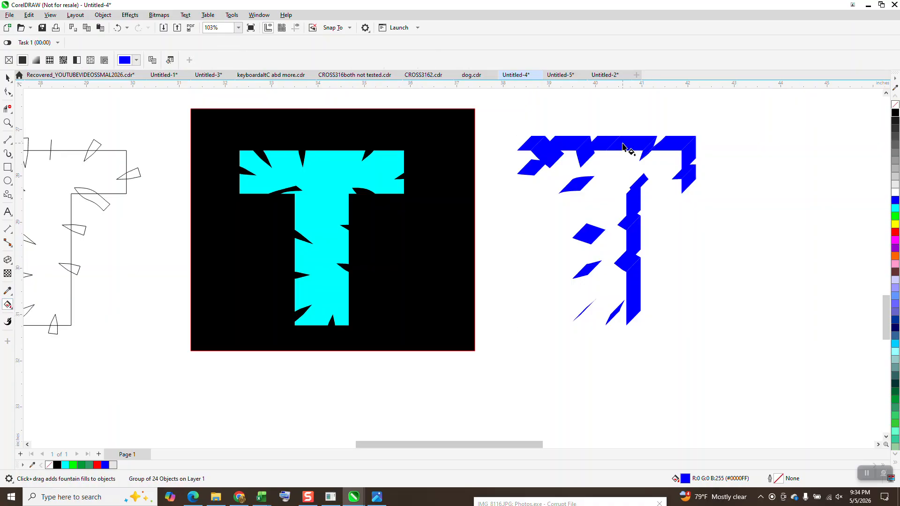
pyautogui.moveTo(633, 252); pyautogui.dragTo(682, 131)
pyautogui.moveTo(896, 115); pyautogui.dragTo(695, 103)
pyautogui.moveTo(634, 259); pyautogui.dragTo(607, 331)
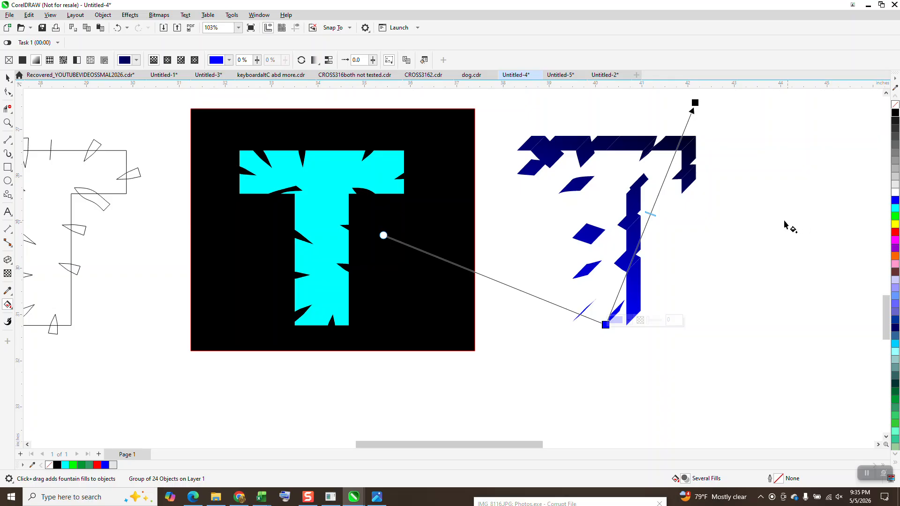
# - Move the cyan T face 6 inches to the right, onto the gradient-filled extrusion
pyautogui.click(7, 77)
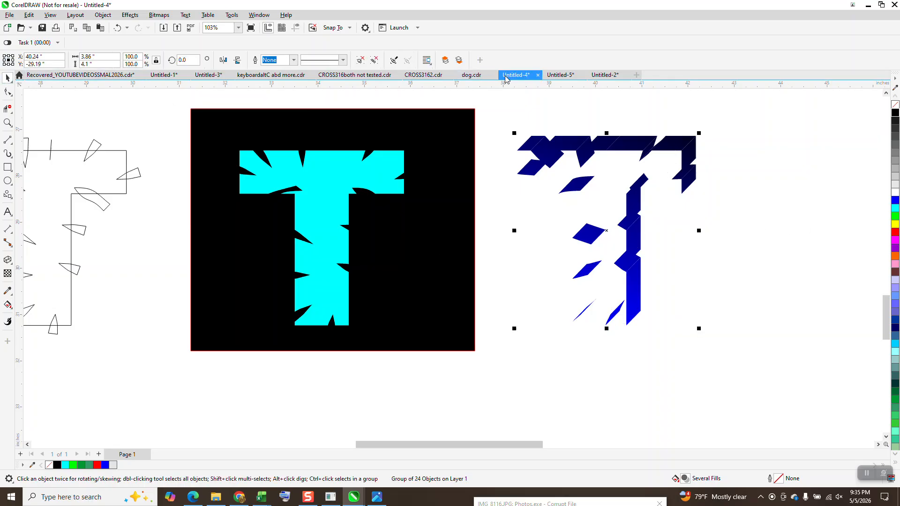
pyautogui.click(385, 163)
pyautogui.press('Right')
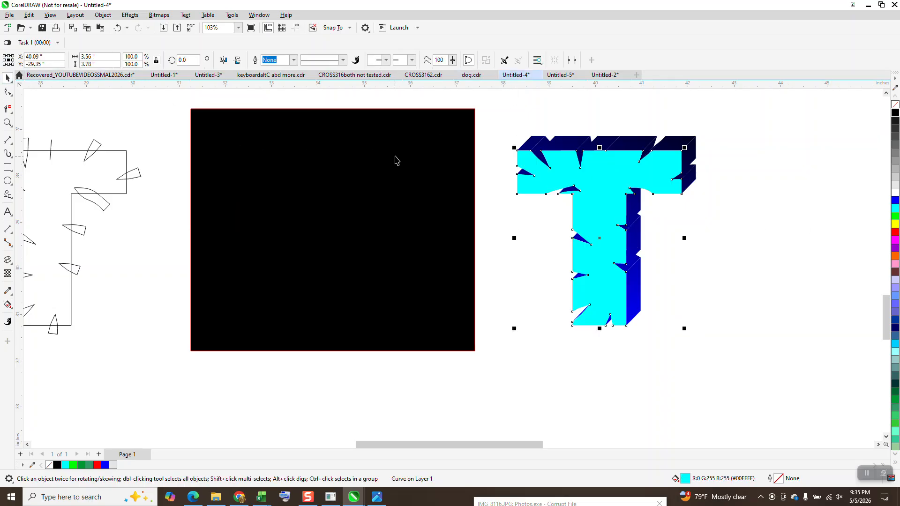
# - Examine the assembled T up close, checking the blue-to-black shading on the extrusion and inside the wedge cuts
pyautogui.click(8, 123)
pyautogui.moveTo(524, 119); pyautogui.dragTo(787, 343)
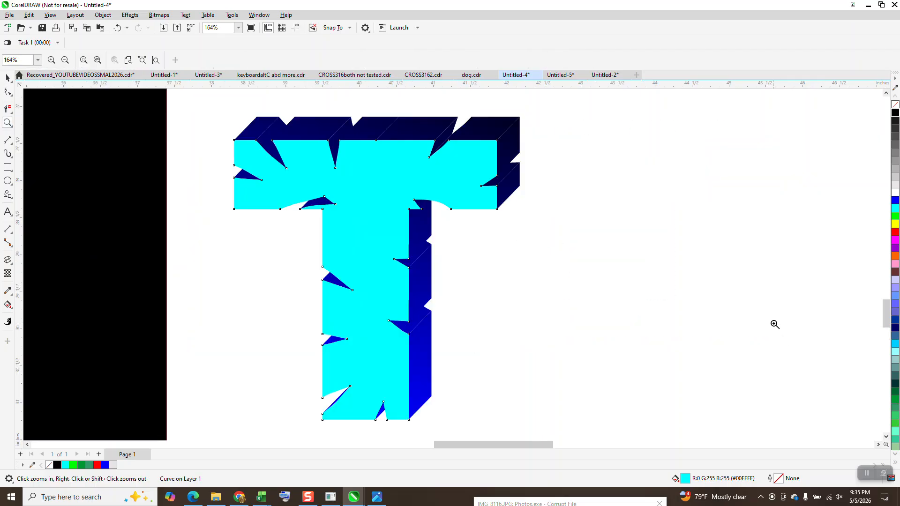
pyautogui.scroll(-3, 581, 177)
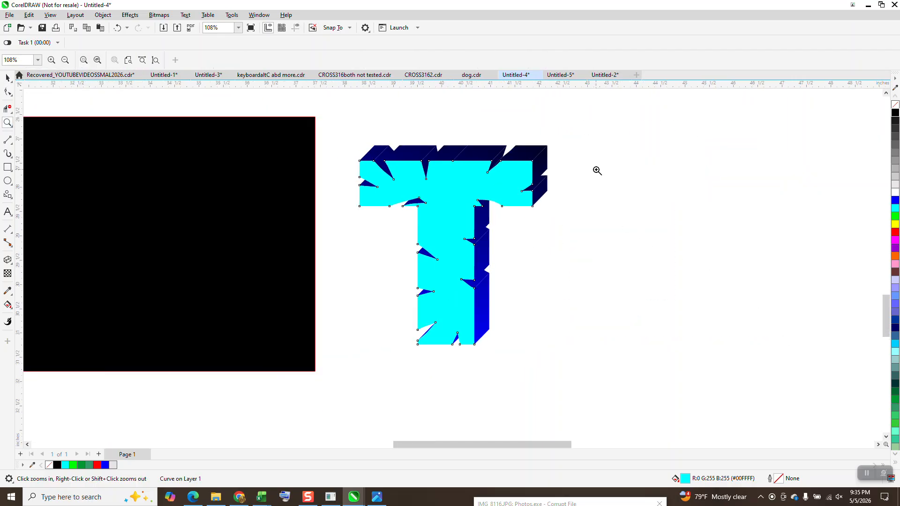
pyautogui.scroll(-1, 593, 178)
pyautogui.scroll(-1, 542, 239)
pyautogui.moveTo(510, 288); pyautogui.dragTo(619, 322)
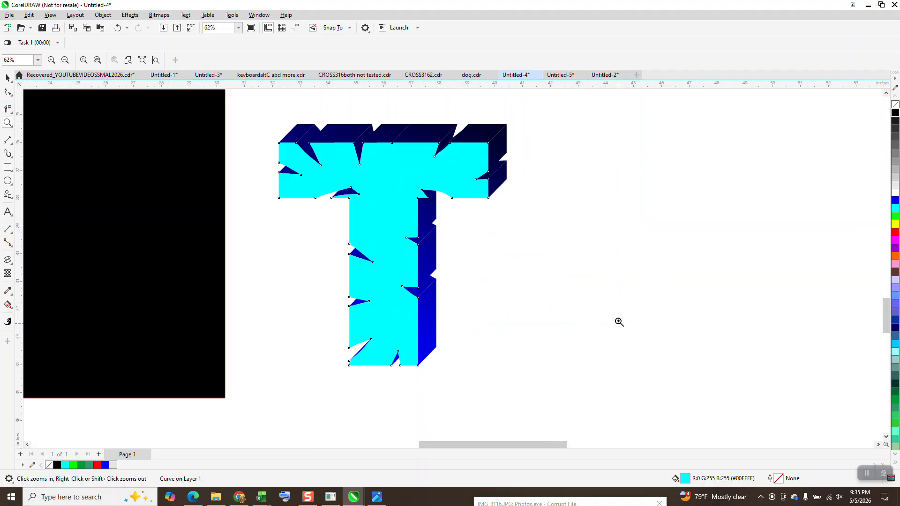
pyautogui.scroll(-1, 620, 319)
# - Move the black rectangle from the left to the right side of the T, centred at about X 46.26 inches
pyautogui.click(7, 77)
pyautogui.scroll(-2, 437, 143)
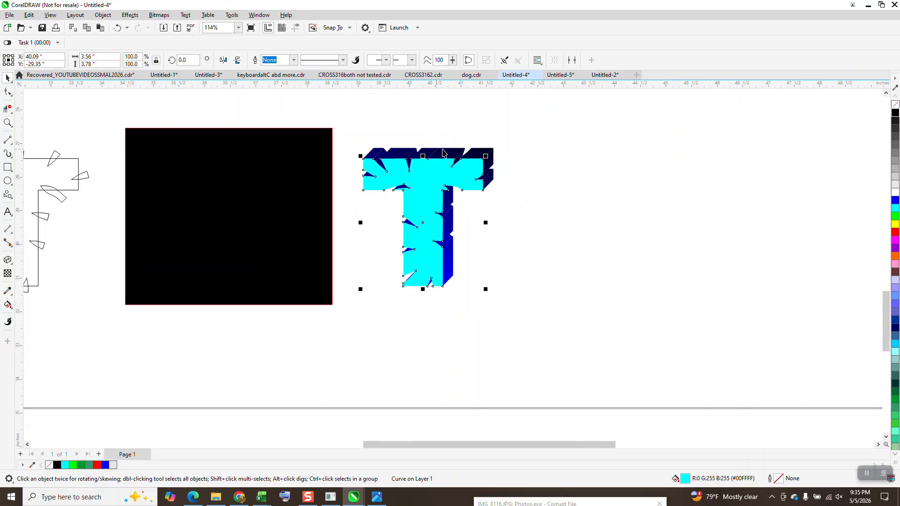
pyautogui.moveTo(322, 203); pyautogui.dragTo(718, 203)
# - Compare the grey T sample on the cyan background with the new cyan T and its gradient extrusion
pyautogui.scroll(-2, 346, 209)
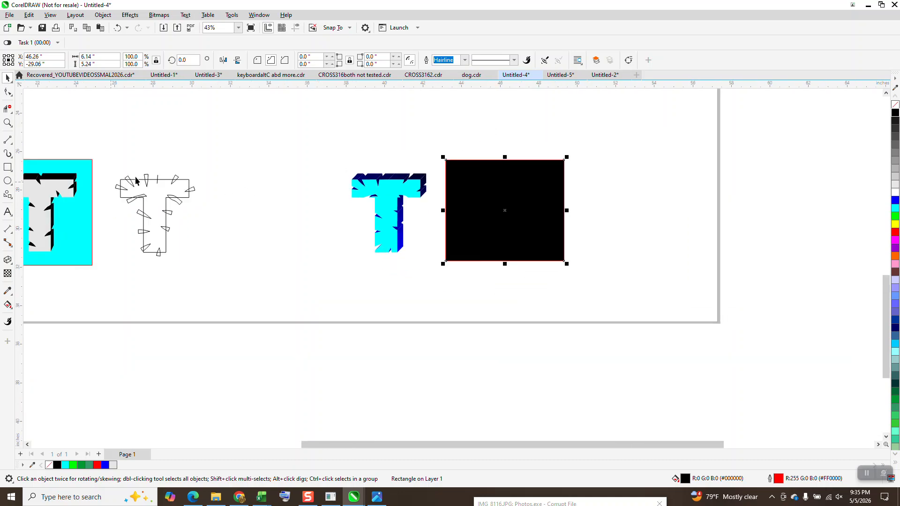
pyautogui.scroll(-1, 93, 185)
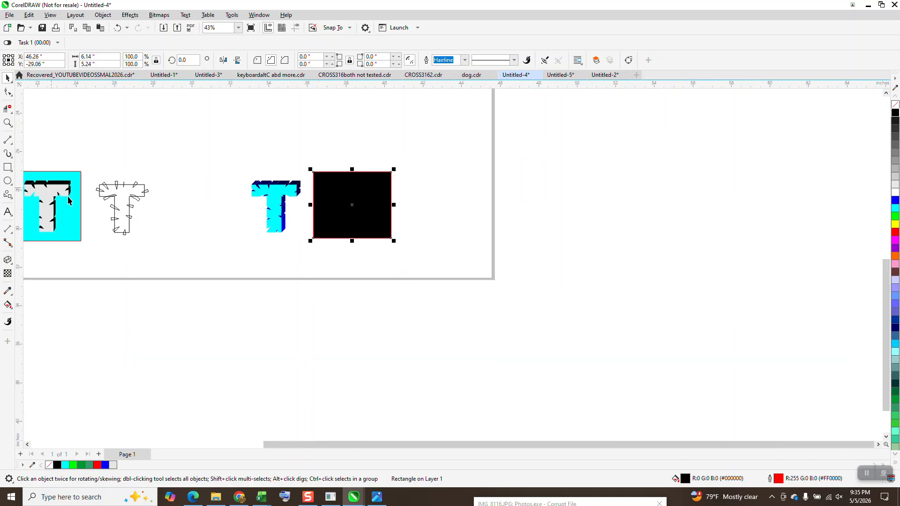
pyautogui.click(7, 122)
pyautogui.scroll(-1, 89, 173)
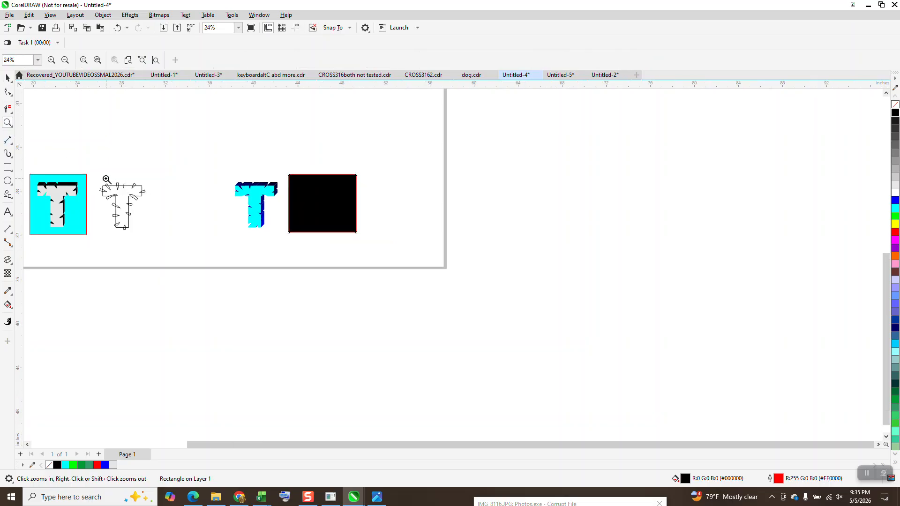
pyautogui.moveTo(31, 237); pyautogui.dragTo(21, 244)
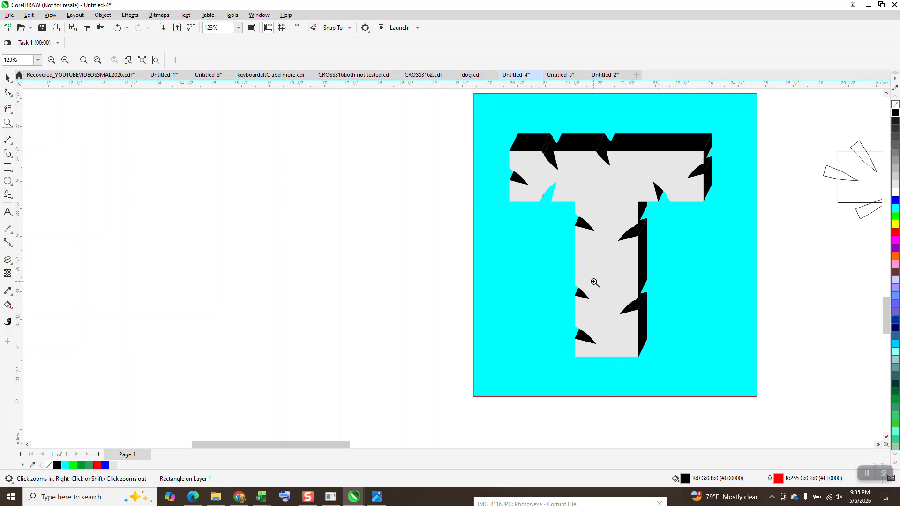
pyautogui.scroll(-2, 480, 250)
pyautogui.scroll(-2, 333, 229)
pyautogui.scroll(-1, 611, 207)
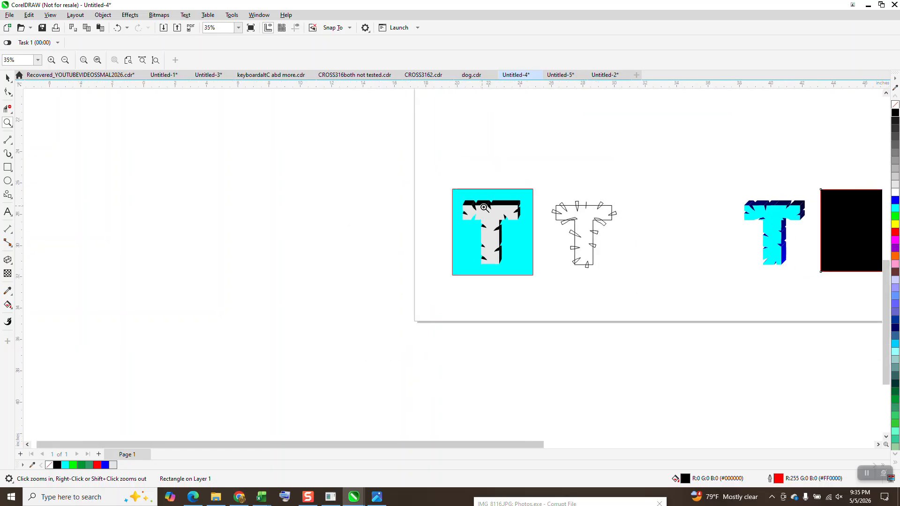
pyautogui.scroll(-1, 720, 207)
pyautogui.moveTo(723, 196); pyautogui.dragTo(806, 271)
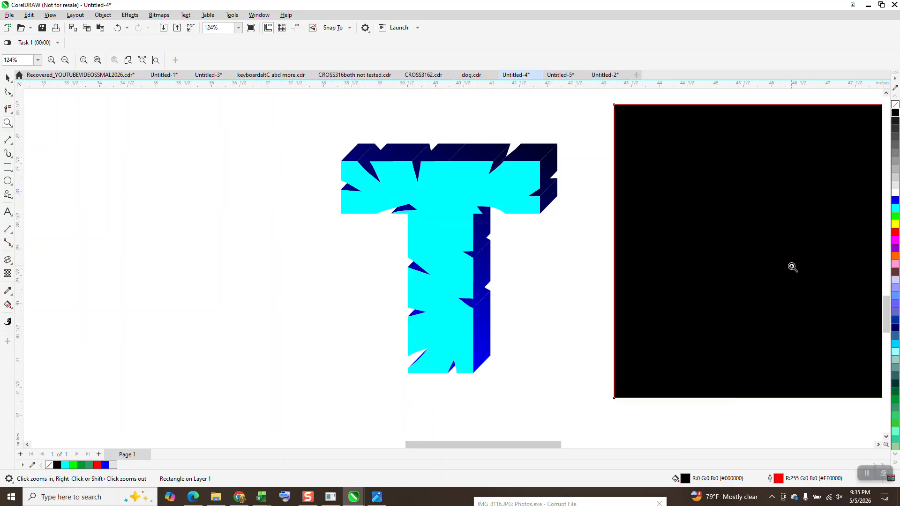